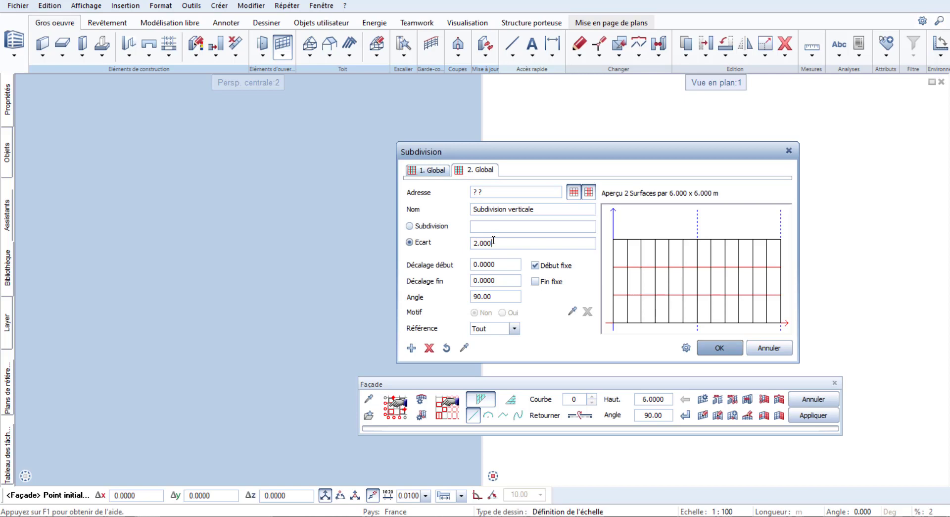
# Set the façade's second subdivision spacing to 2.000;0.5 and place the 6 m high façade about 16.6 m long in plan.
pyautogui.write('5')
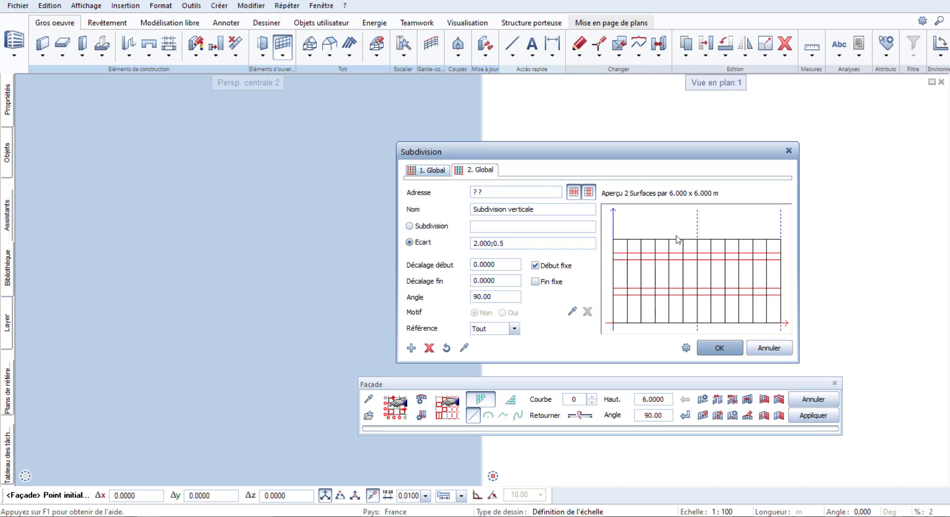
pyautogui.click(734, 342)
pyautogui.click(576, 297)
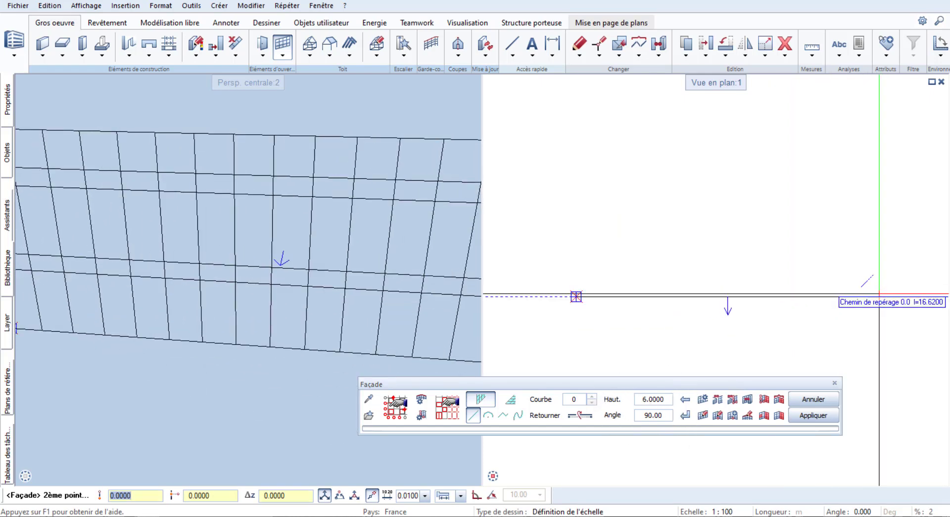
pyautogui.click(878, 295)
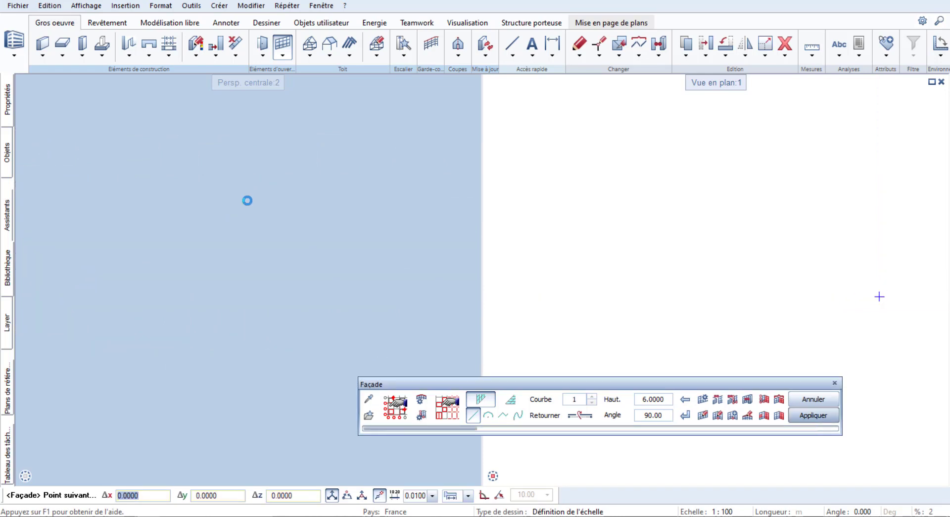
pyautogui.scroll(-3, 250, 204)
pyautogui.moveTo(250, 203); pyautogui.dragTo(218, 226, button='middle')
pyautogui.scroll(1, 217, 217)
pyautogui.press('Escape')
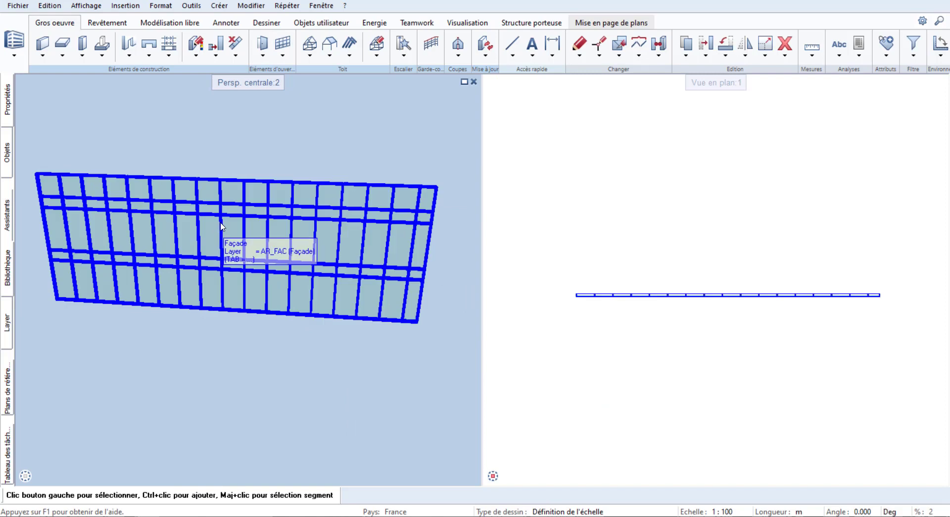
# Replace the surface object in the middle ground-level field of the façade with 010-Porte vitrée droite.
pyautogui.rightClick(221, 227)
pyautogui.click(285, 362)
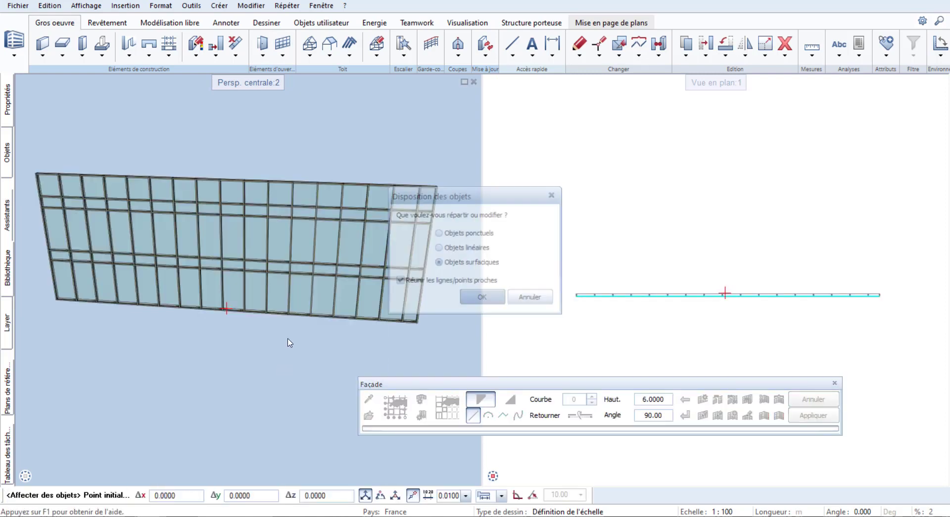
pyautogui.click(483, 299)
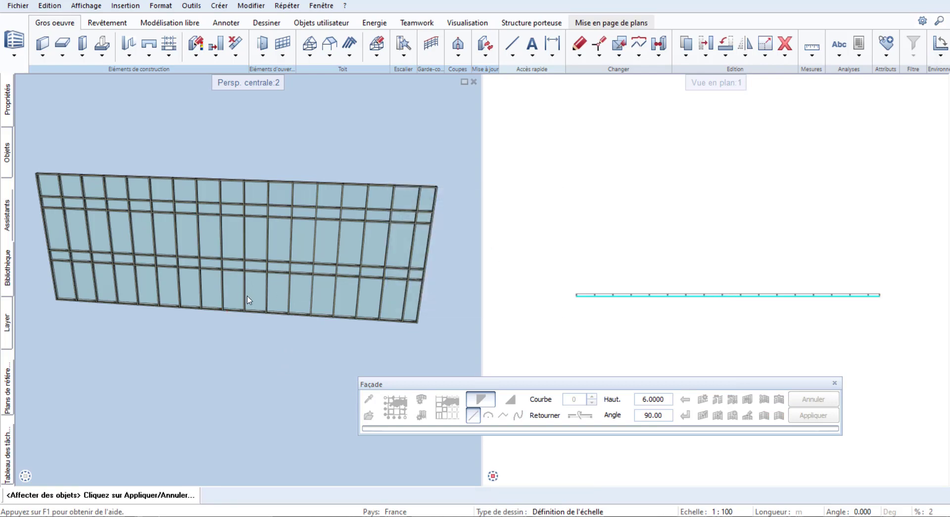
pyautogui.click(221, 290)
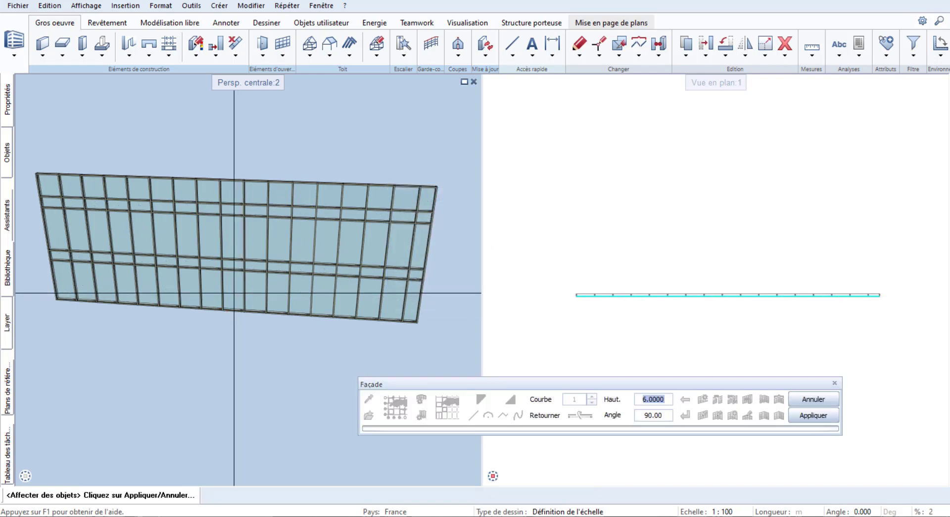
pyautogui.click(390, 229)
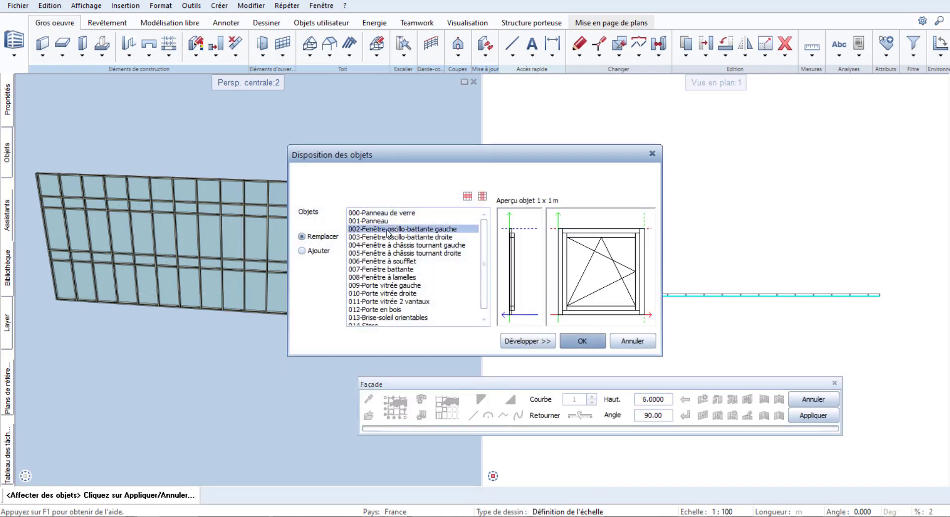
pyautogui.scroll(-1, 391, 275)
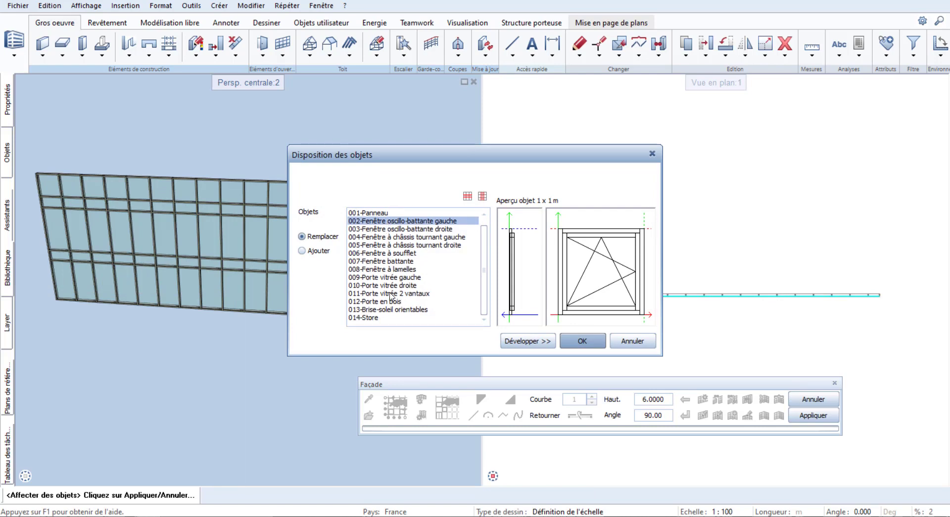
pyautogui.click(390, 285)
pyautogui.click(582, 341)
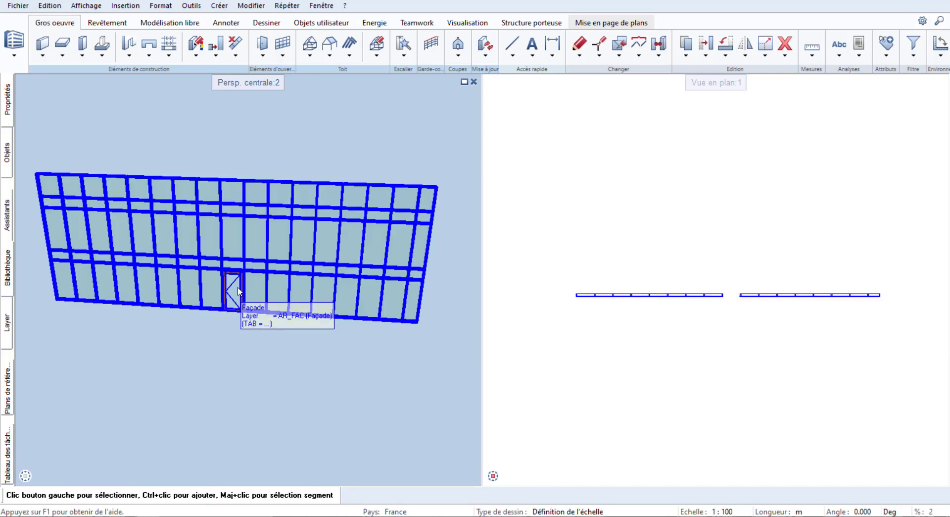
# Replace the glass along the entire lower narrow band of façade fields with 001-Panneau.
pyautogui.rightClick(122, 277)
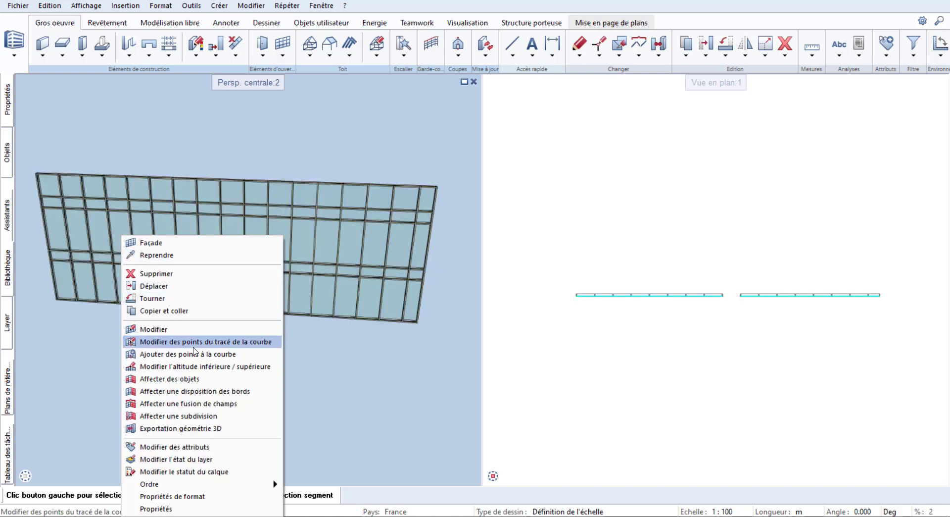
pyautogui.click(196, 379)
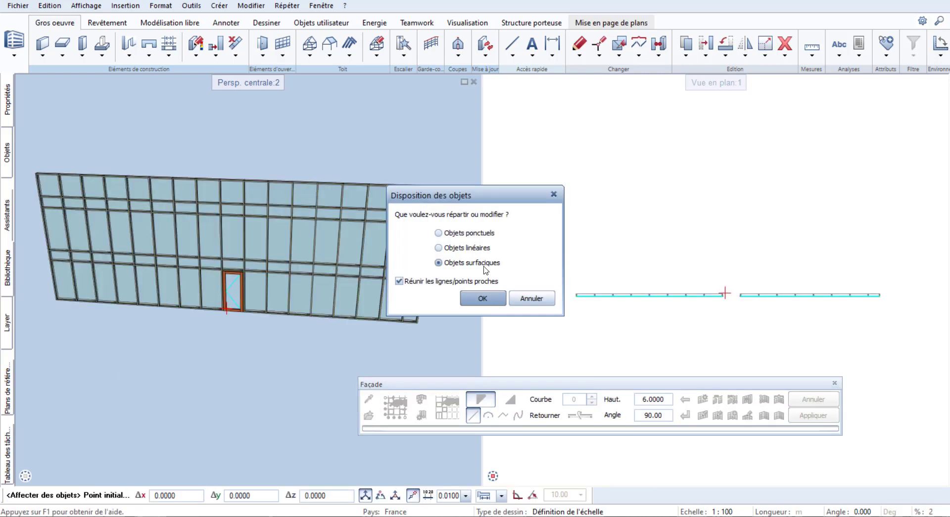
pyautogui.click(482, 298)
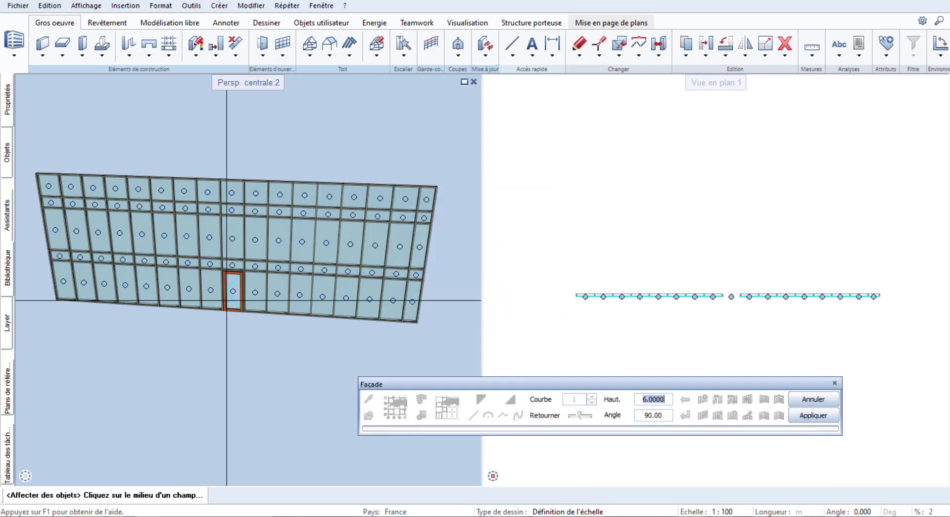
pyautogui.click(77, 260)
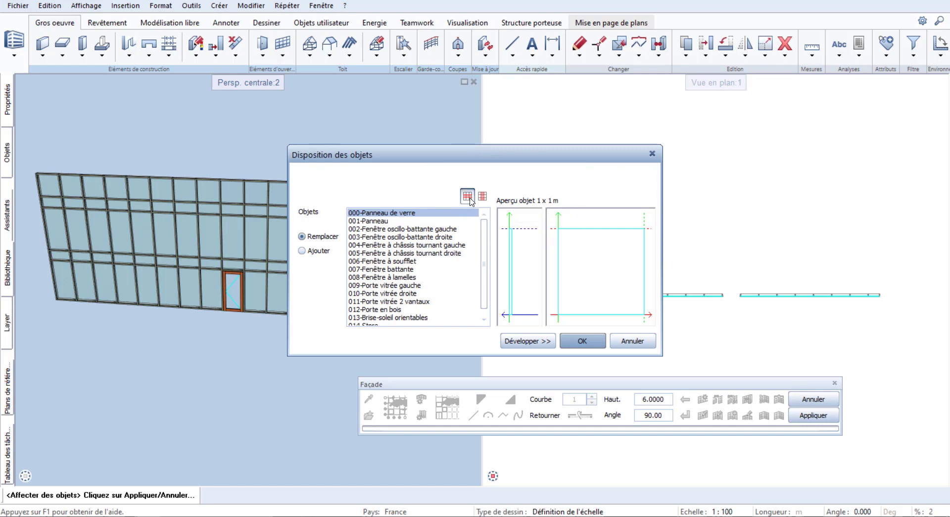
pyautogui.click(378, 222)
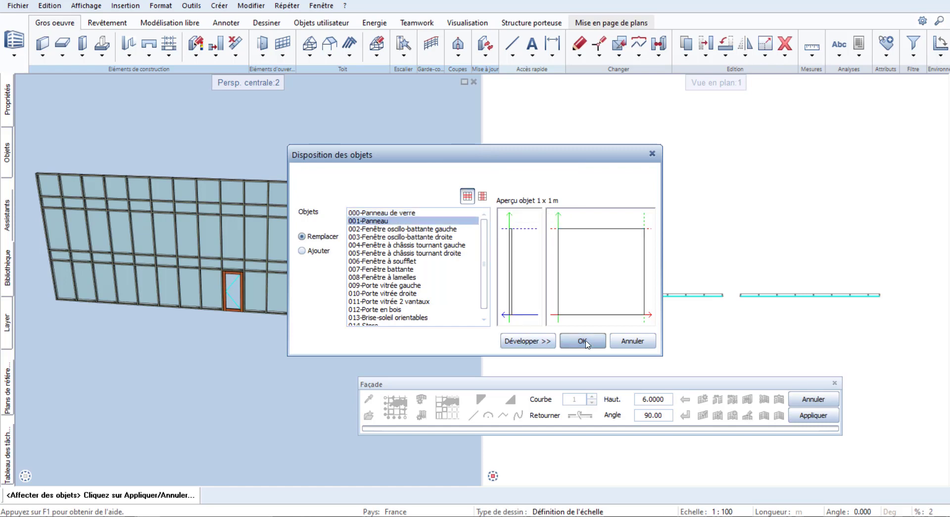
pyautogui.click(584, 342)
pyautogui.click(813, 415)
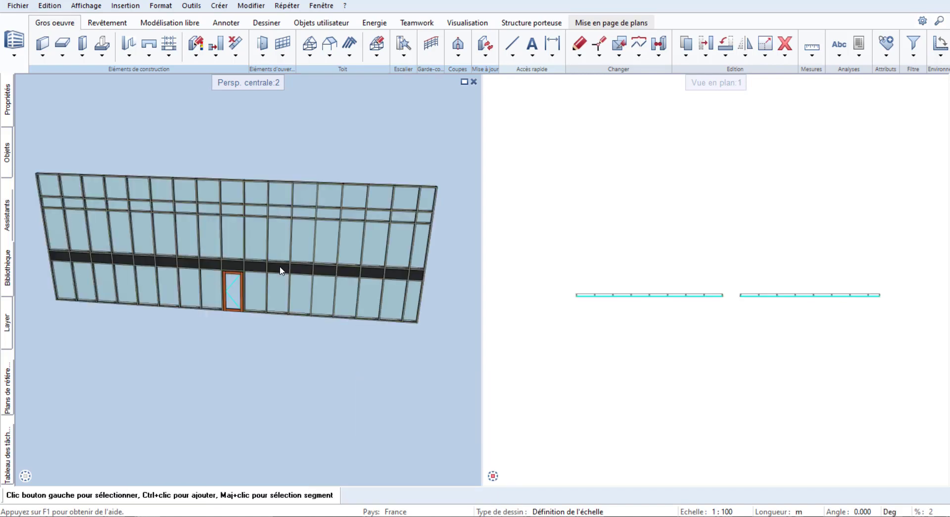
# Add 001-Lames as a linear object along the whole horizontal line at the dark panel band, keeping the existing members.
pyautogui.scroll(2, 237, 270)
pyautogui.moveTo(237, 271); pyautogui.dragTo(279, 247, button='middle')
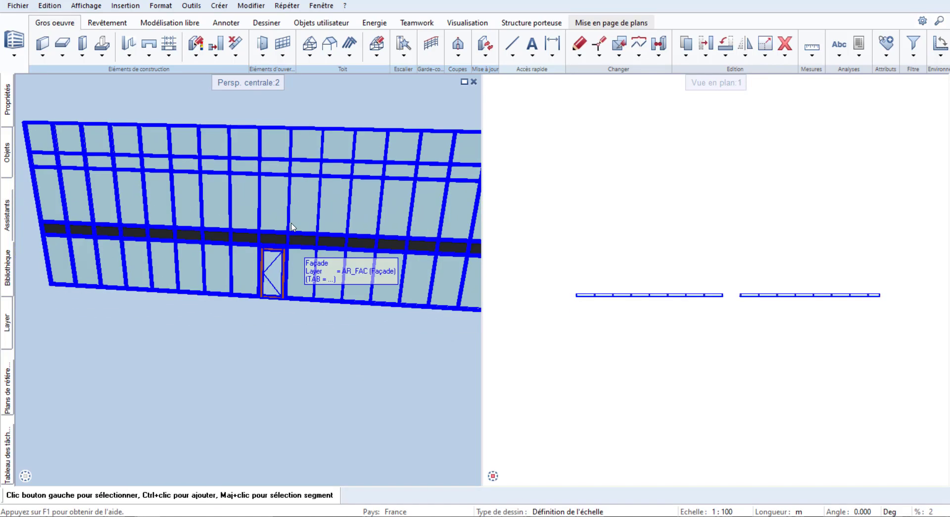
pyautogui.rightClick(116, 226)
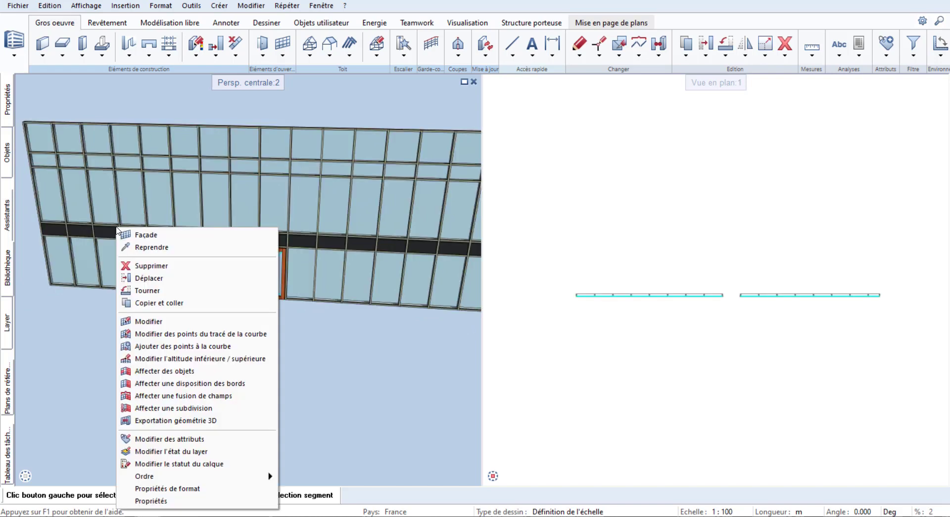
pyautogui.click(161, 370)
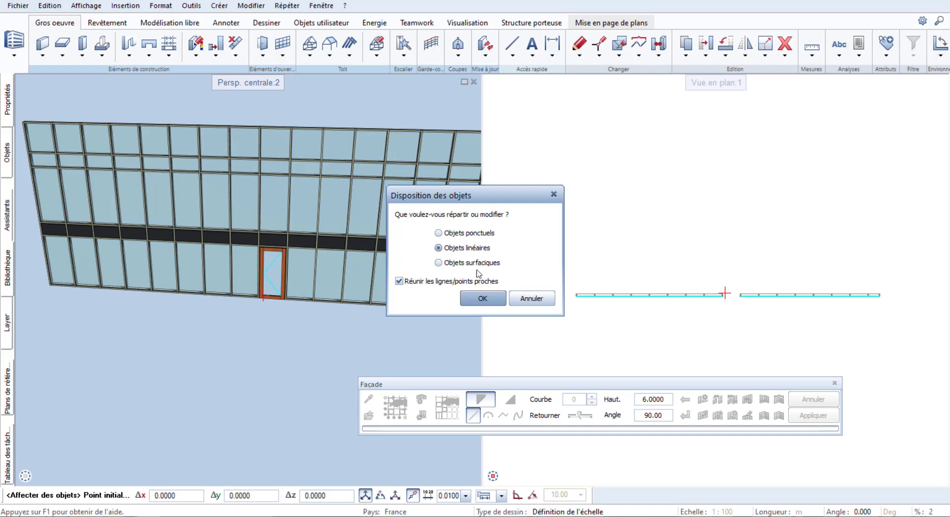
pyautogui.click(483, 298)
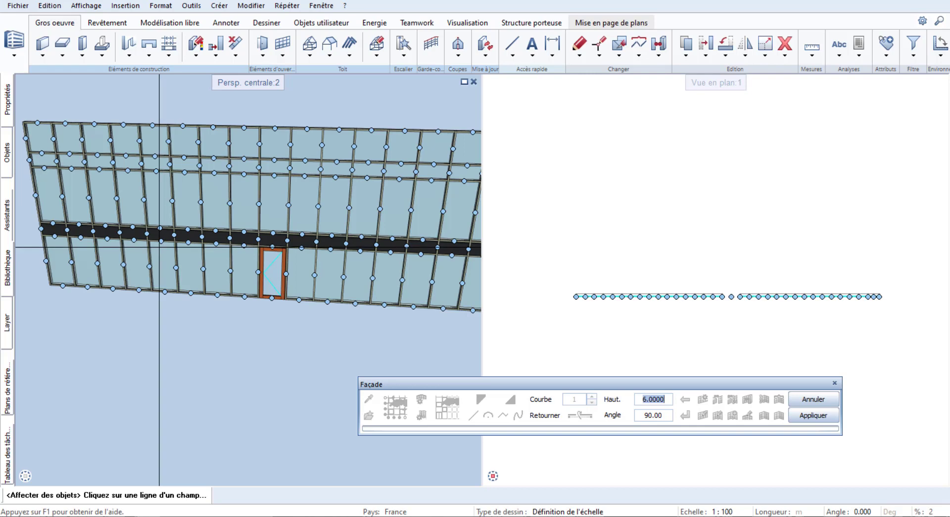
pyautogui.click(53, 230)
pyautogui.keyDown('ctrl'); pyautogui.click(375, 221); pyautogui.keyUp('ctrl')
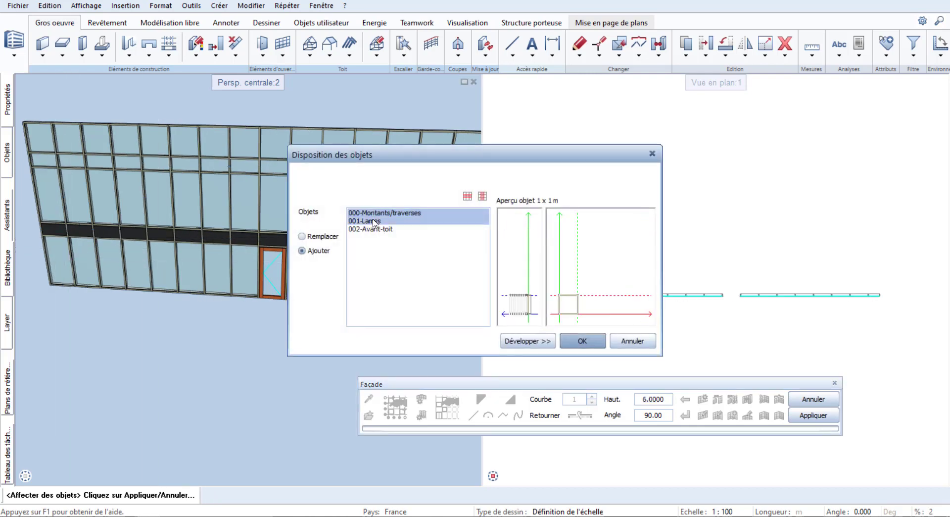
pyautogui.click(375, 220)
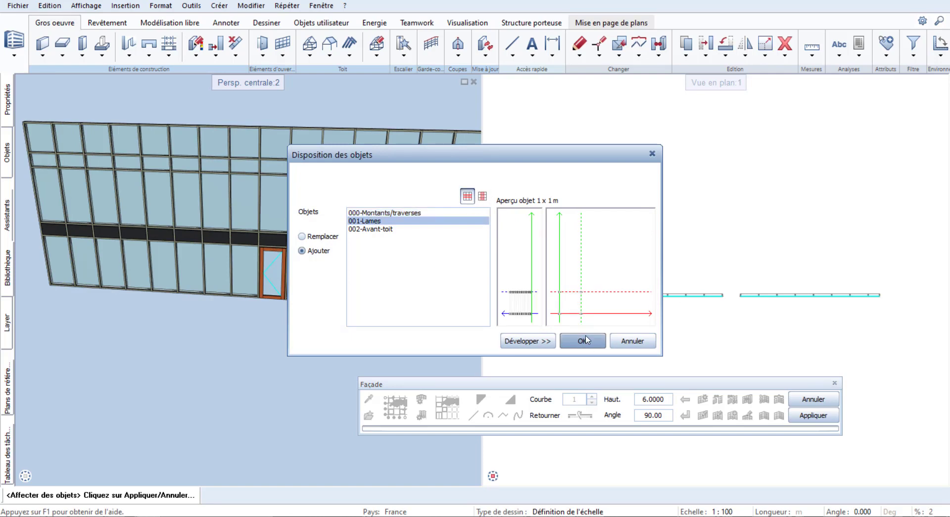
pyautogui.click(584, 341)
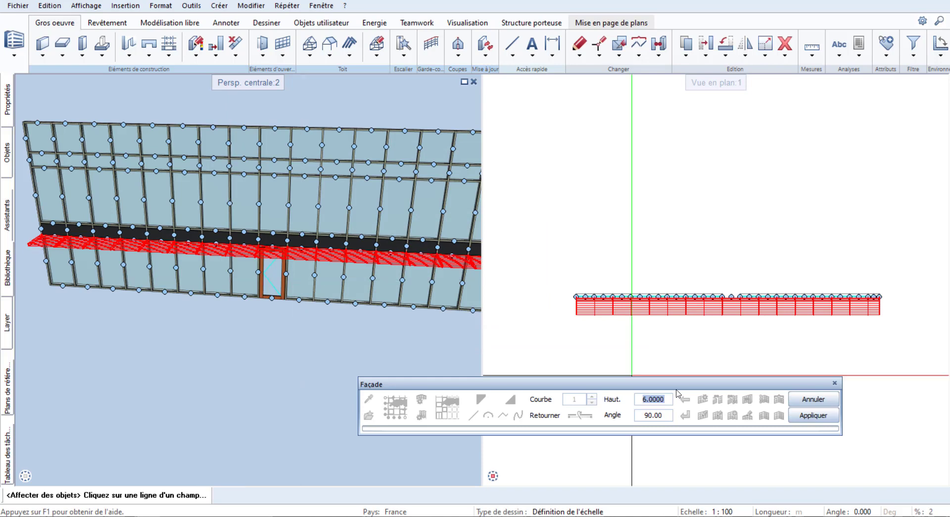
pyautogui.click(813, 415)
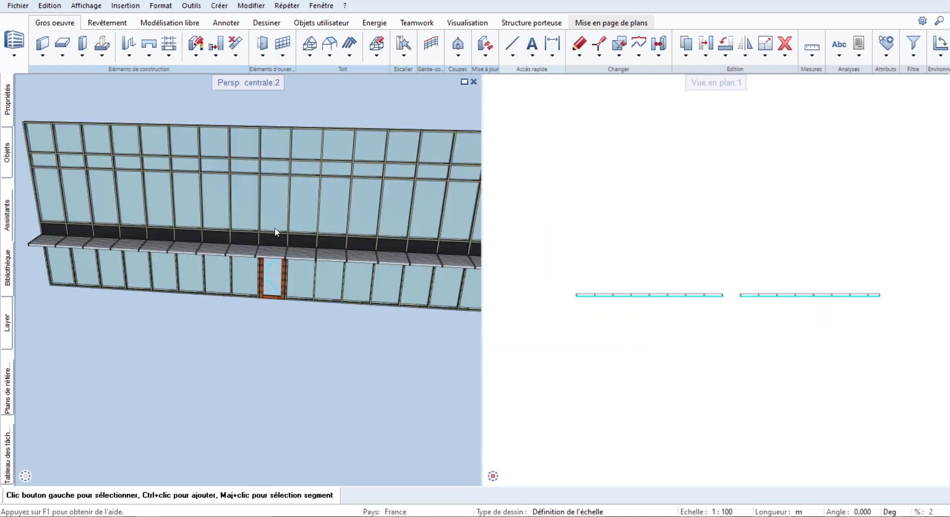
# Modify the façade's upper altitude by raising the top corner at the end farthest along the wall about 1.9 m.
pyautogui.moveTo(263, 229); pyautogui.dragTo(447, 304)
pyautogui.scroll(4, 430, 271)
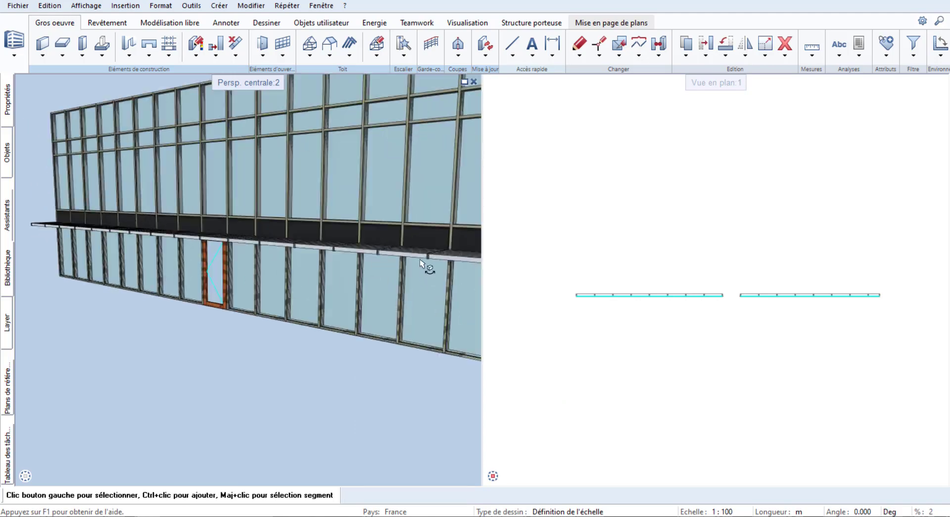
pyautogui.moveTo(374, 240); pyautogui.dragTo(330, 220)
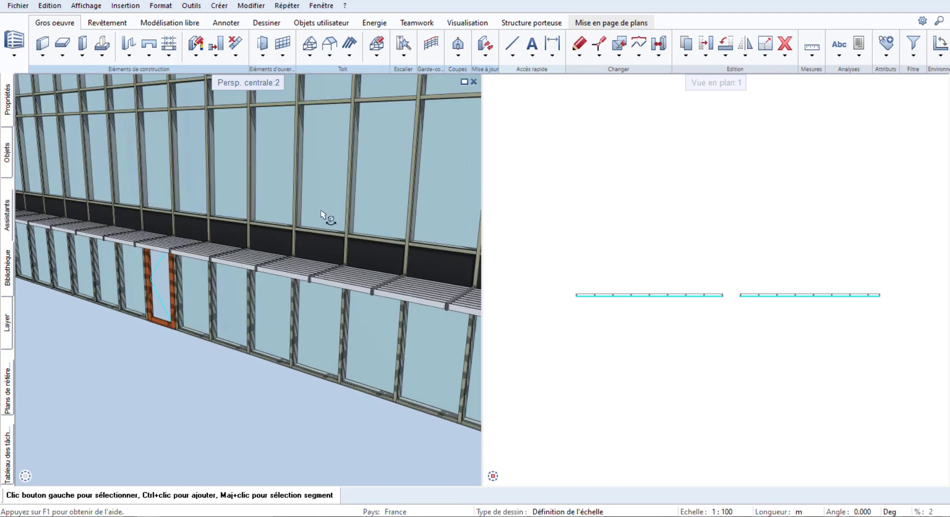
pyautogui.scroll(-4, 330, 219)
pyautogui.moveTo(330, 220); pyautogui.dragTo(267, 244, button='middle')
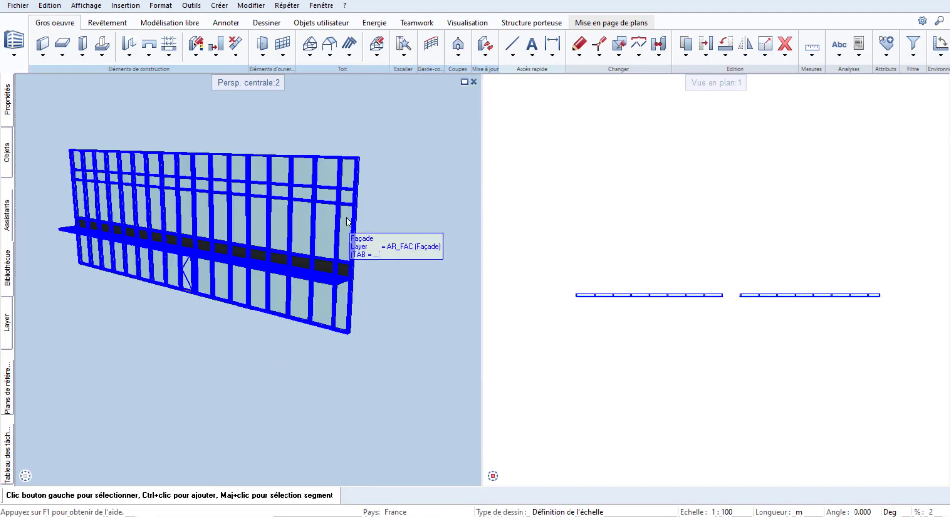
pyautogui.rightClick(350, 236)
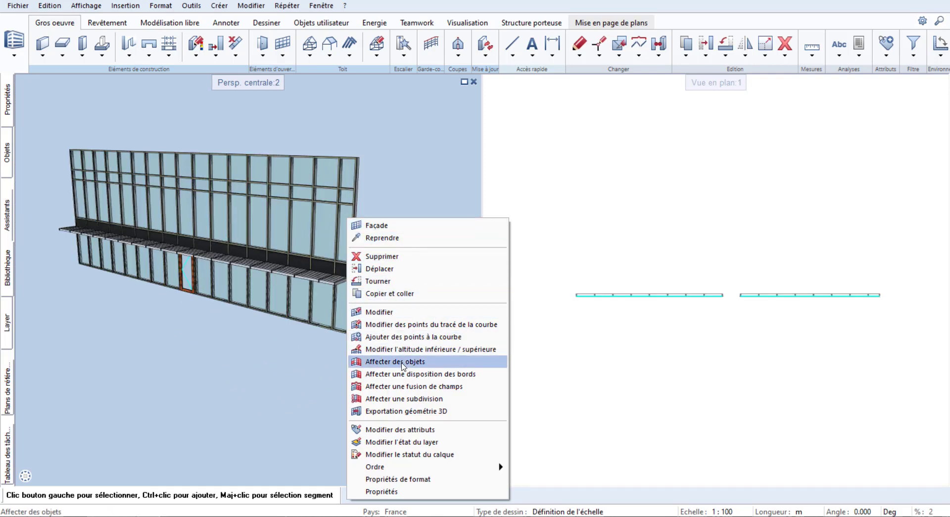
pyautogui.click(423, 350)
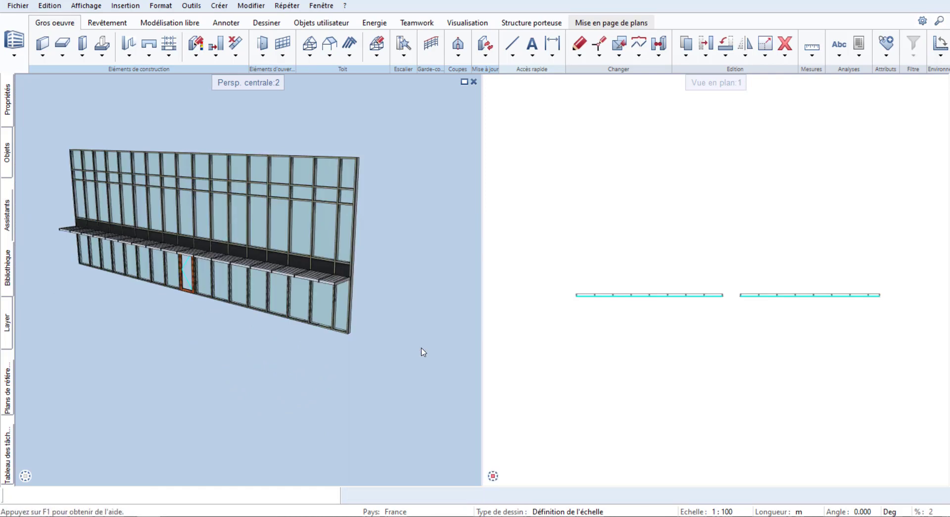
pyautogui.click(355, 158)
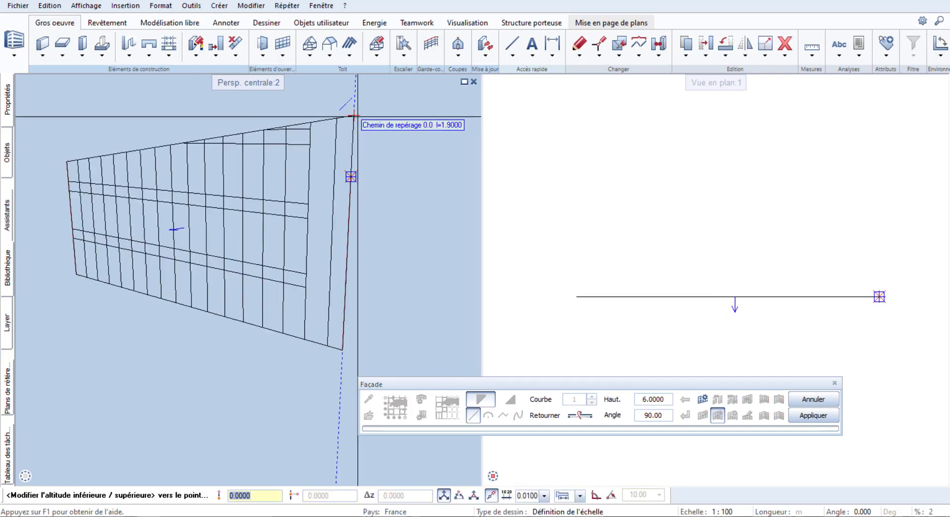
pyautogui.click(355, 116)
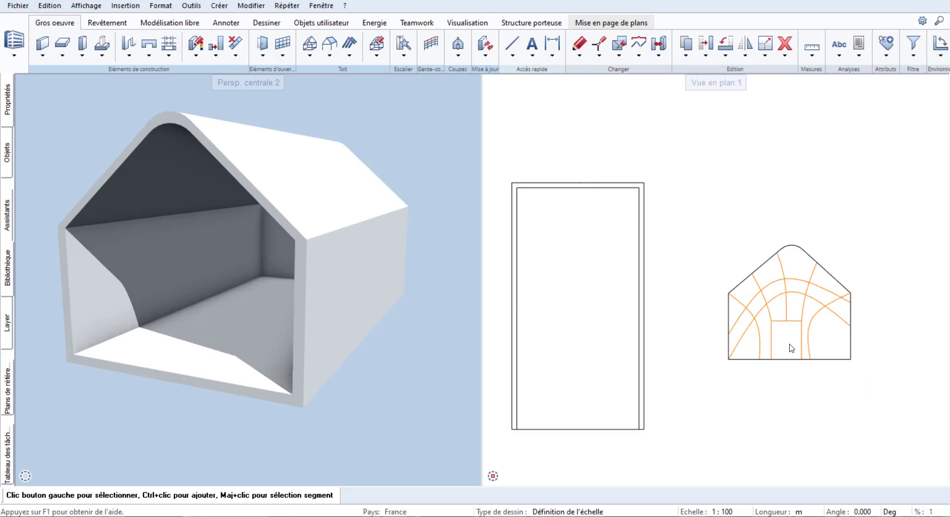
# Fill the lower-left field of the gable drawing in plan with colour 126 using Remplissage.
pyautogui.click(14, 53)
pyautogui.click(32, 109)
pyautogui.click(282, 54)
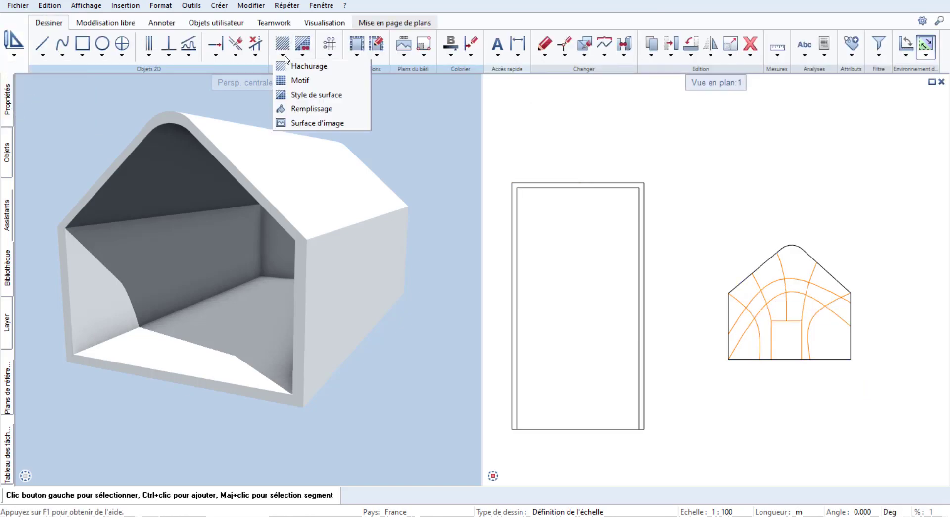
pyautogui.click(285, 111)
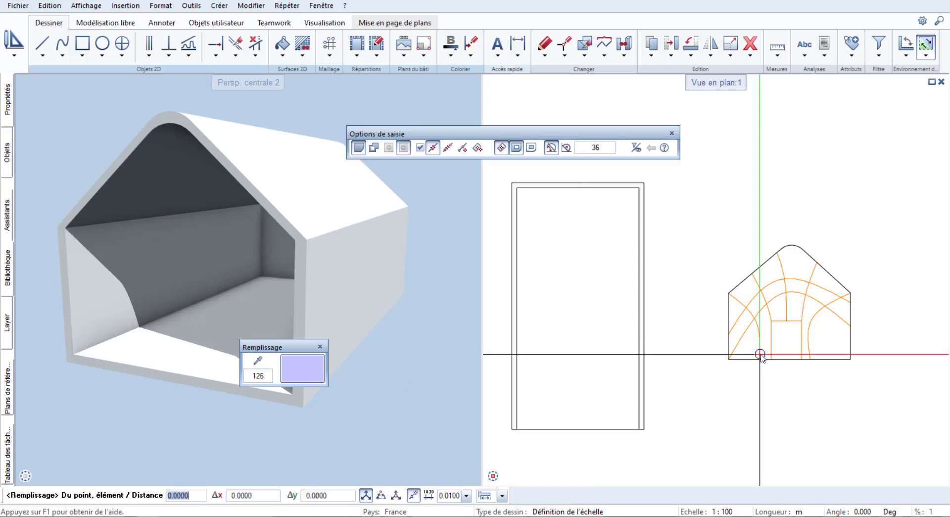
pyautogui.scroll(5, 760, 356)
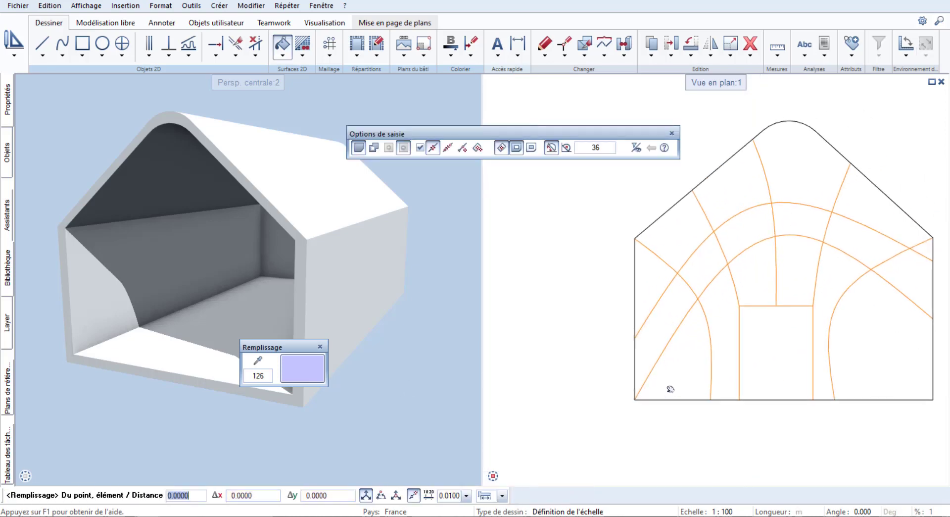
pyautogui.click(649, 372)
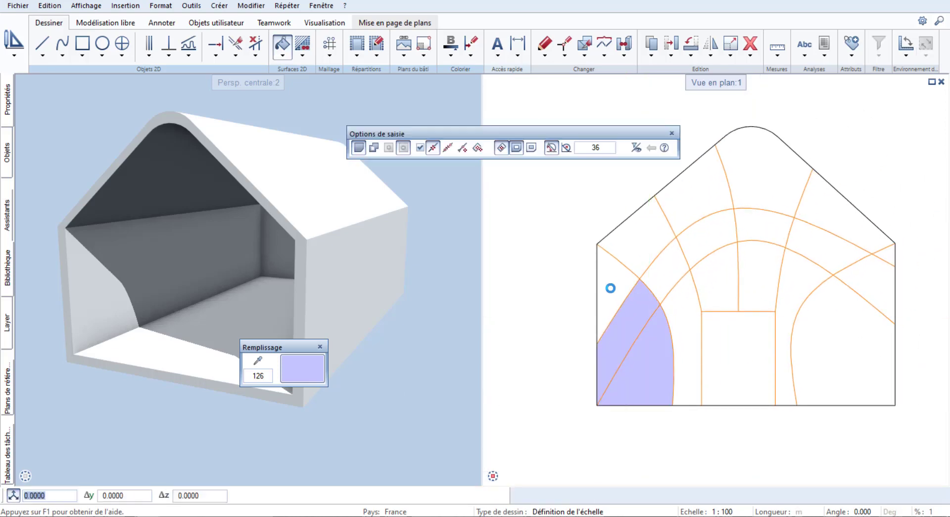
# Fill the fields along the gable's outer edge and arched bands with colour 126, from the left eave over the apex to the right wall.
pyautogui.click(641, 240)
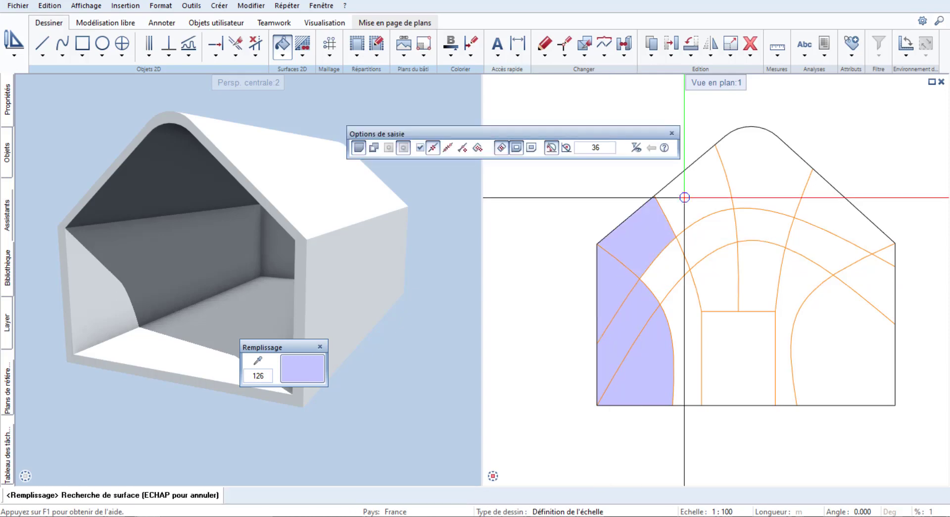
pyautogui.click(685, 197)
pyautogui.click(668, 265)
pyautogui.click(700, 239)
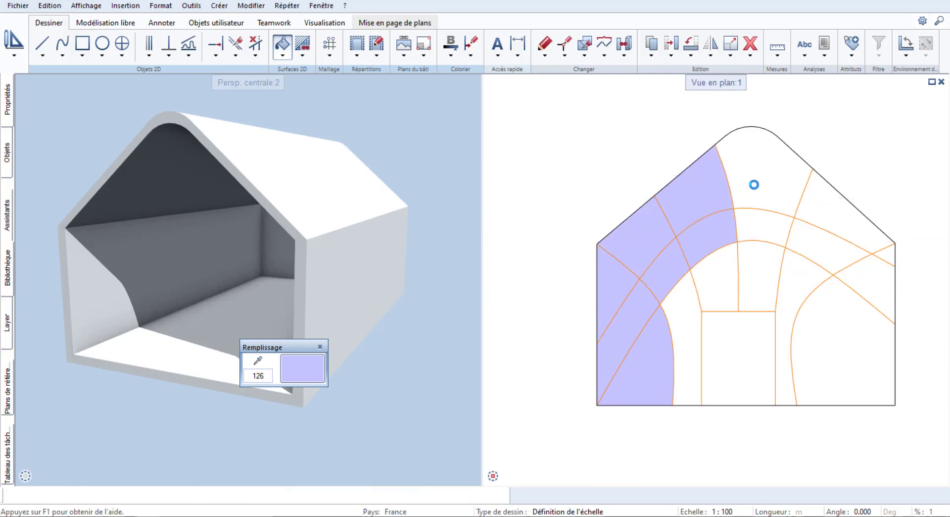
pyautogui.click(754, 199)
pyautogui.click(829, 212)
pyautogui.click(827, 244)
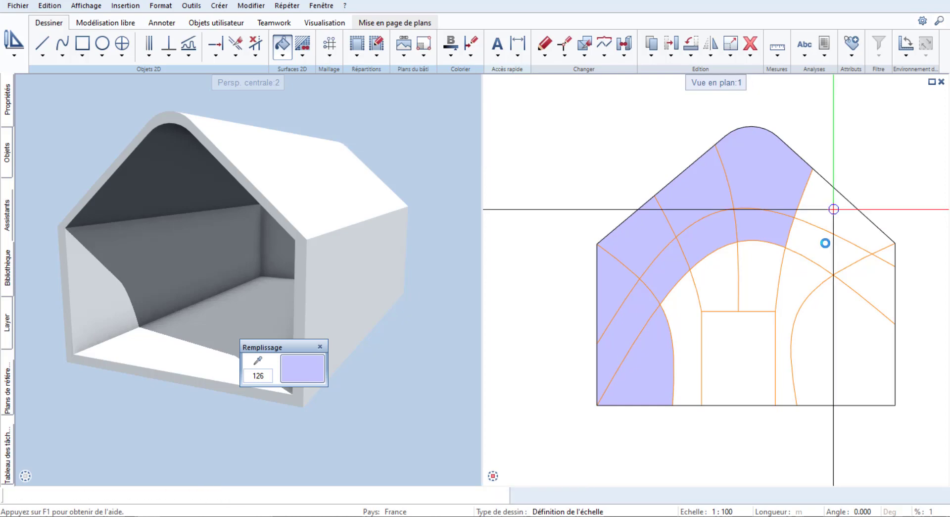
pyautogui.click(824, 246)
pyautogui.click(868, 283)
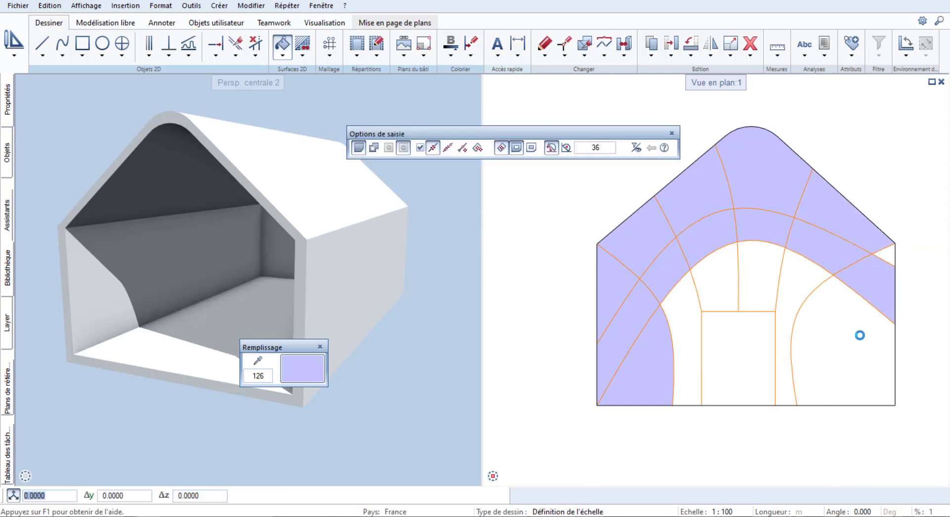
# Fill the remaining fields around the door opening and the small triangle at the right eave with colour 126, leaving the door opening empty.
pyautogui.click(860, 335)
pyautogui.click(798, 280)
pyautogui.click(766, 268)
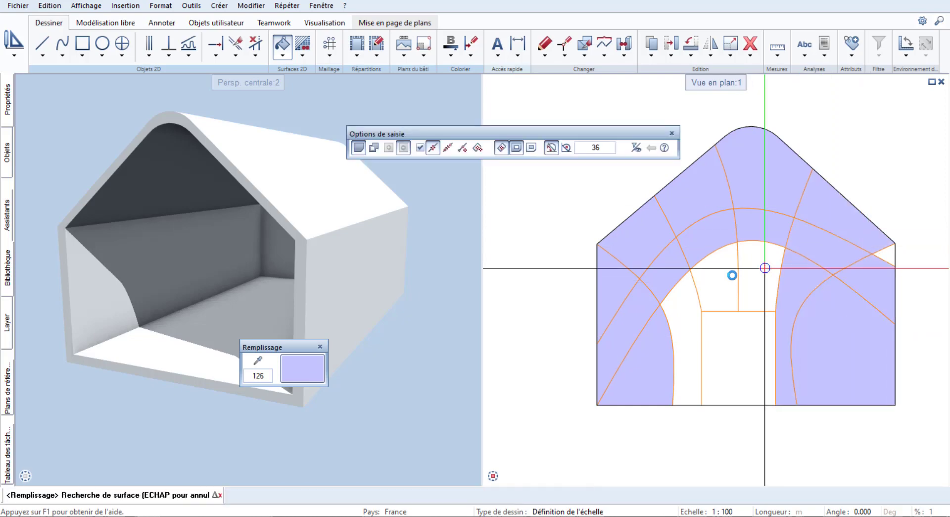
pyautogui.click(688, 308)
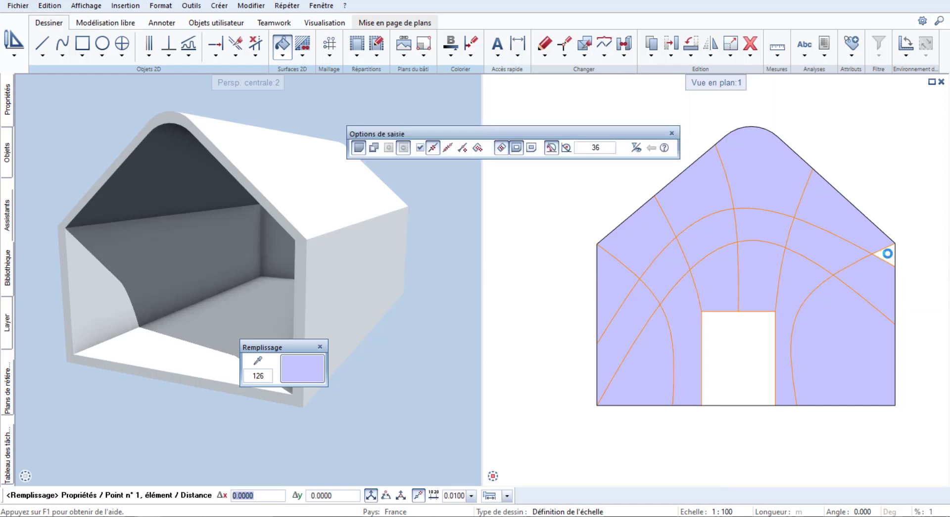
pyautogui.click(888, 255)
pyautogui.press('Escape')
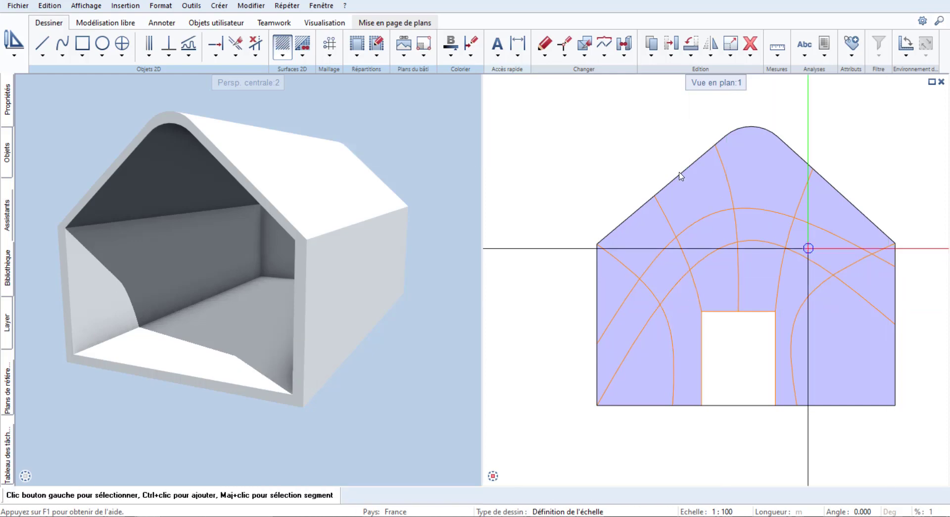
# Switch to the Architecture module and start a façade based on the favourite 01a Pardoses horizontales en relief.
pyautogui.click(14, 49)
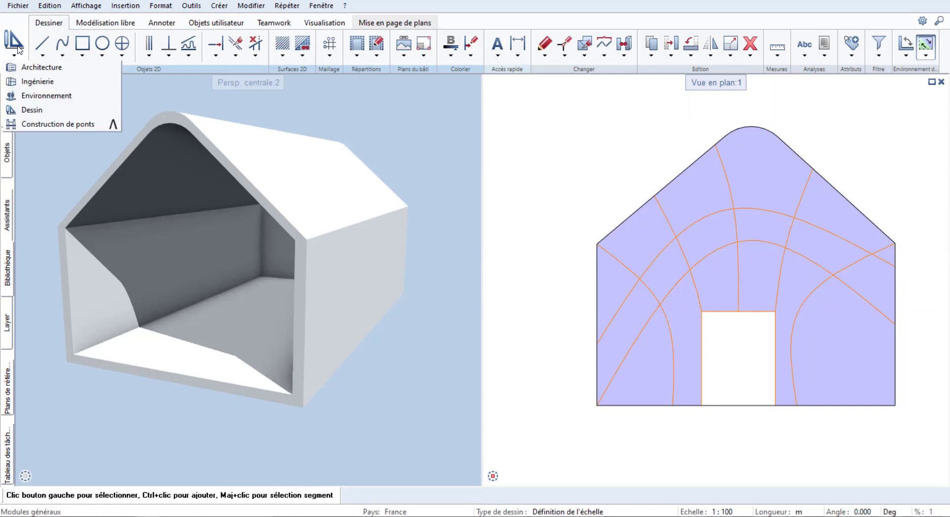
pyautogui.click(99, 61)
pyautogui.click(283, 44)
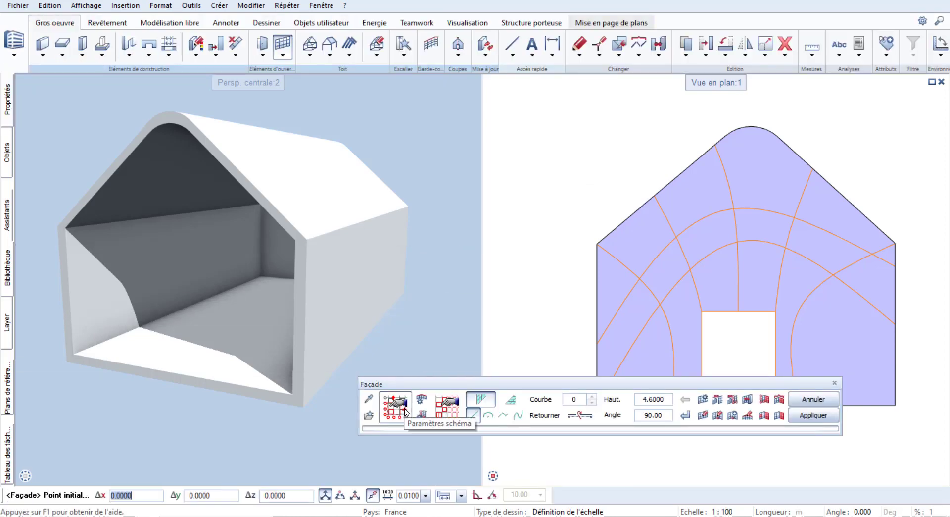
pyautogui.click(369, 416)
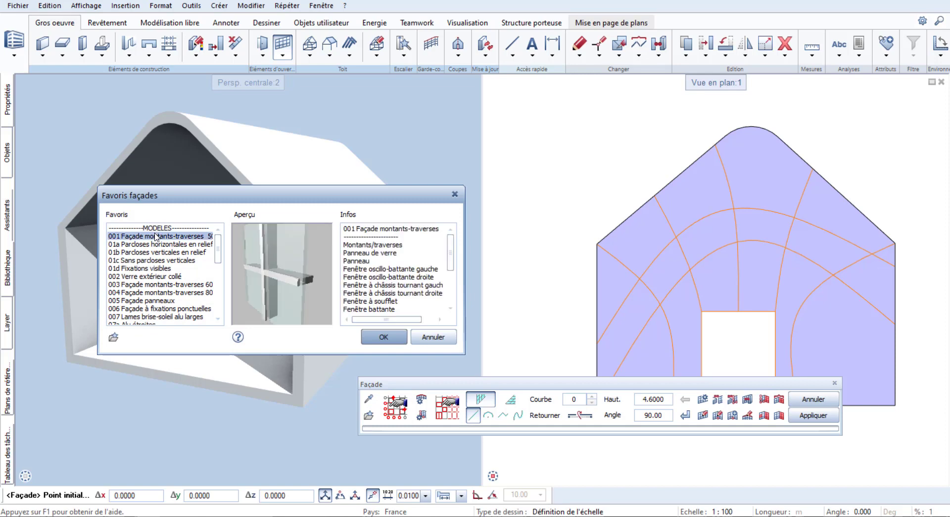
pyautogui.click(165, 244)
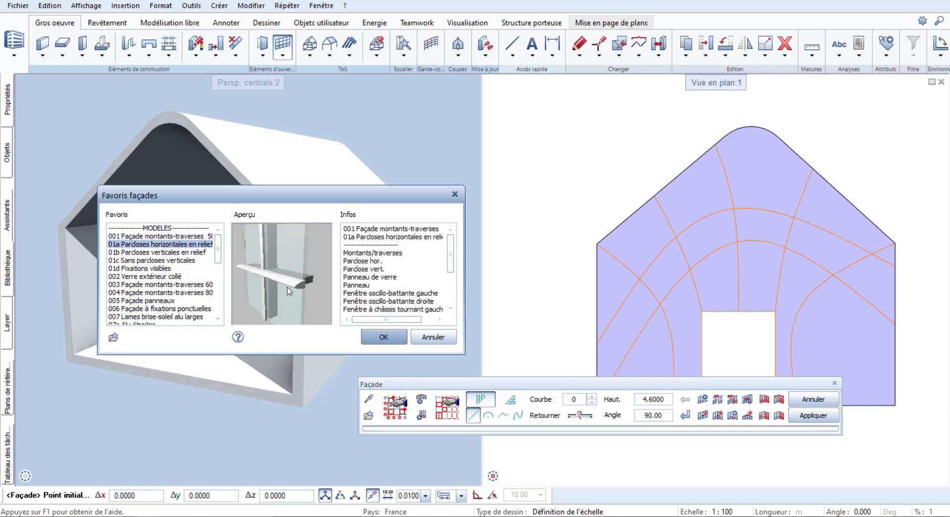
pyautogui.click(397, 338)
# Replace the façade's preset subdivisions with a new one whose pattern comes from all fills of the gable drawing in plan.
pyautogui.click(422, 415)
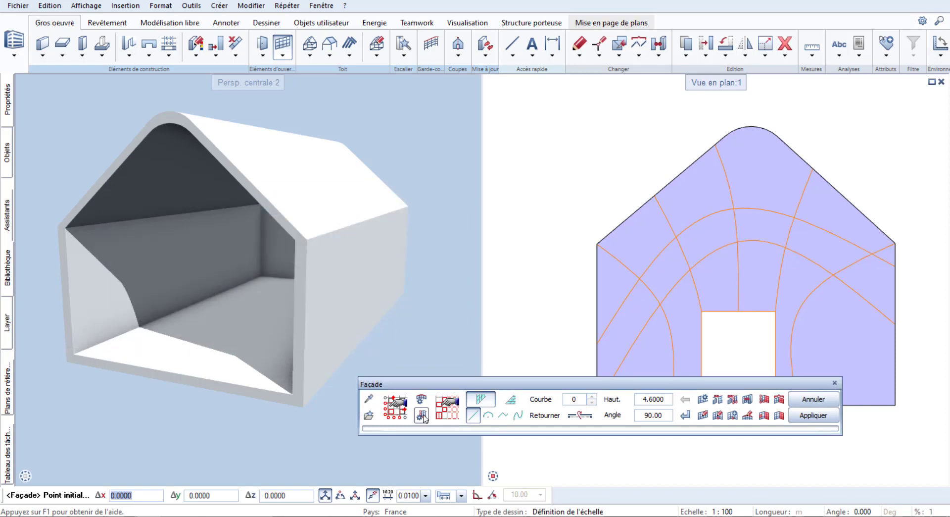
pyautogui.click(429, 348)
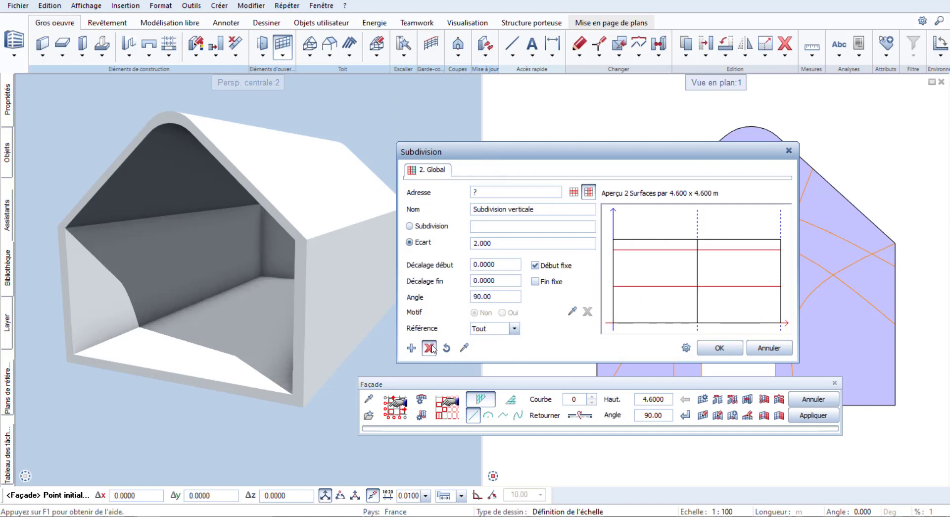
pyautogui.click(410, 348)
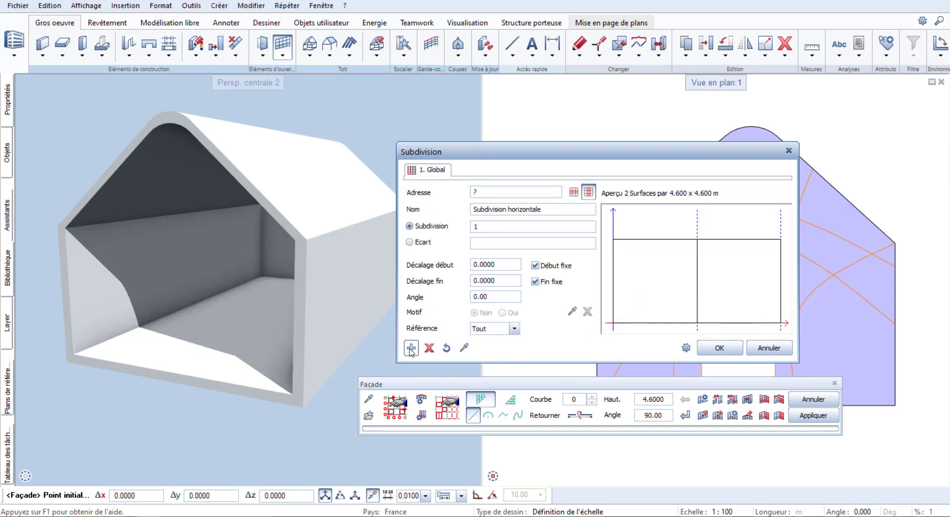
pyautogui.click(573, 311)
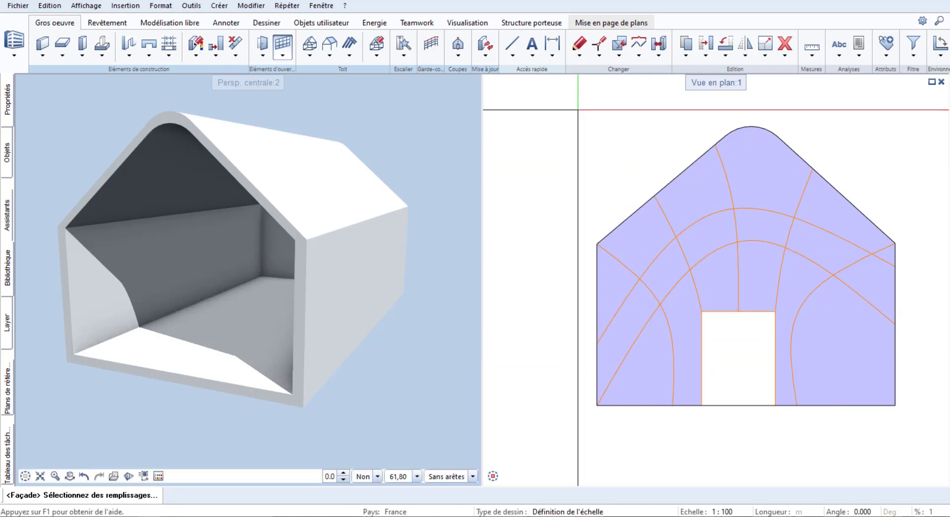
pyautogui.moveTo(578, 109)
pyautogui.mouseDown()
pyautogui.moveTo(829, 407)
pyautogui.moveTo(916, 434)
pyautogui.mouseUp()
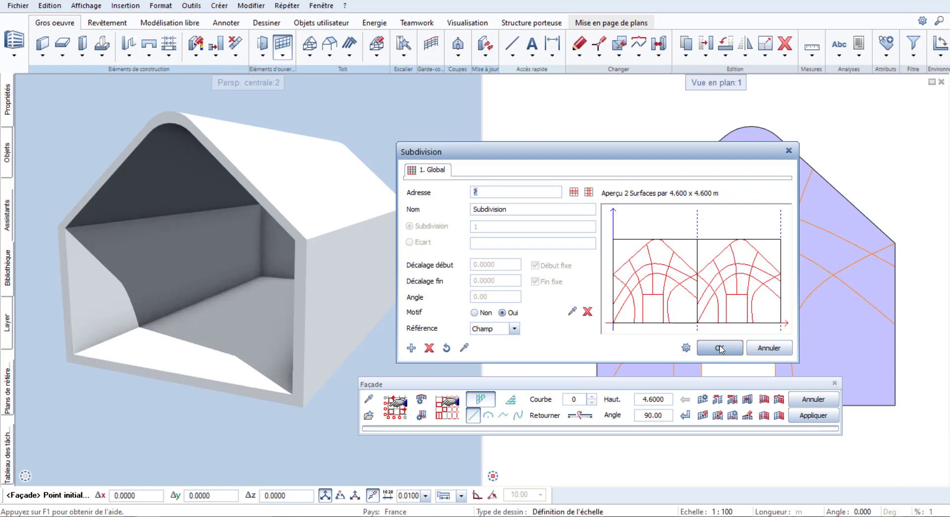
pyautogui.click(720, 349)
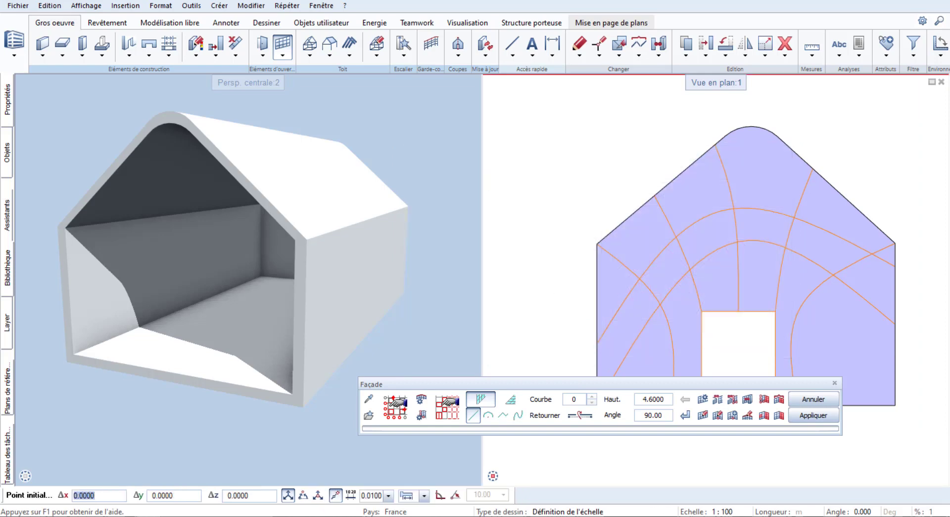
# Place the façade between the two lower inner corners of the gable opening in the perspective, apply it and inspect it.
pyautogui.click(73, 352)
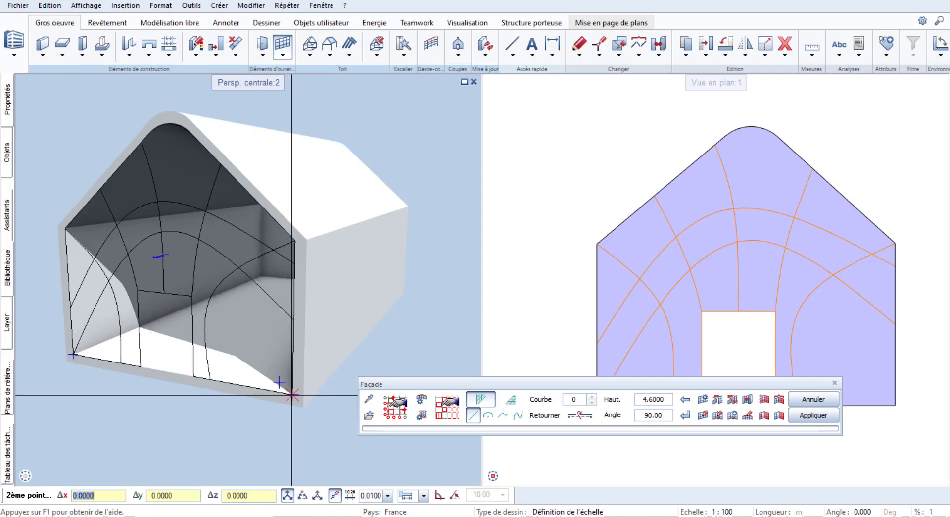
pyautogui.click(292, 395)
pyautogui.click(802, 416)
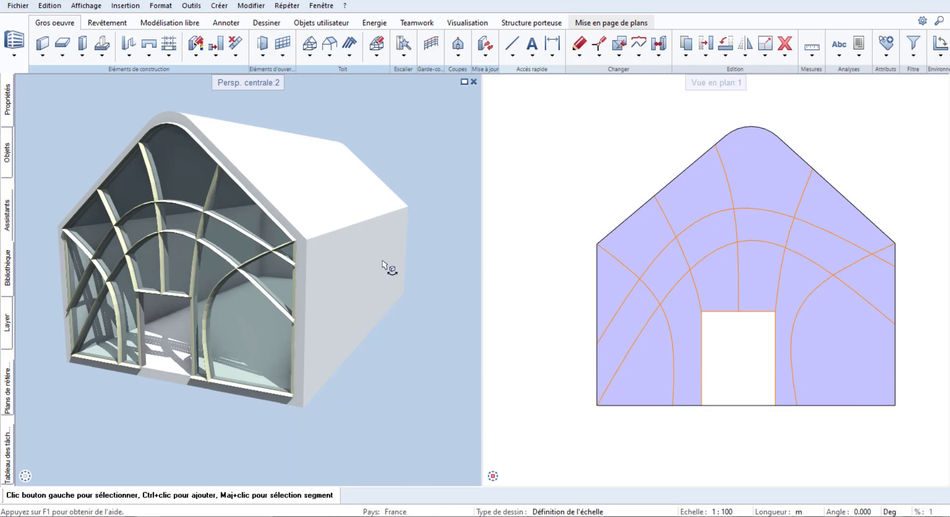
pyautogui.keyDown('shift'); pyautogui.moveTo(382, 261); pyautogui.dragTo(198, 303, button='middle'); pyautogui.keyUp('shift')
pyautogui.scroll(5, 242, 306)
pyautogui.scroll(-5, 287, 314)
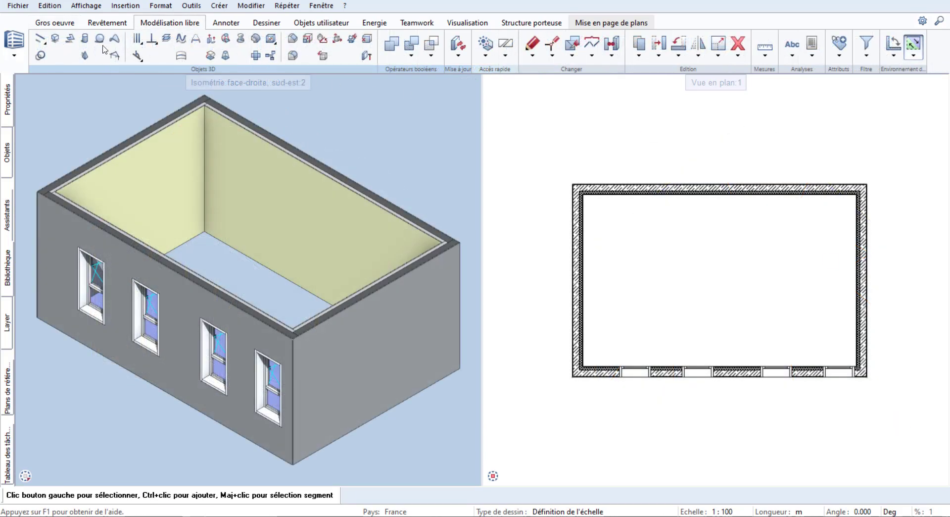
# Draw a Surface 3D covering the entire exterior face of the wall with the four windows, from corner to corner.
pyautogui.click(70, 39)
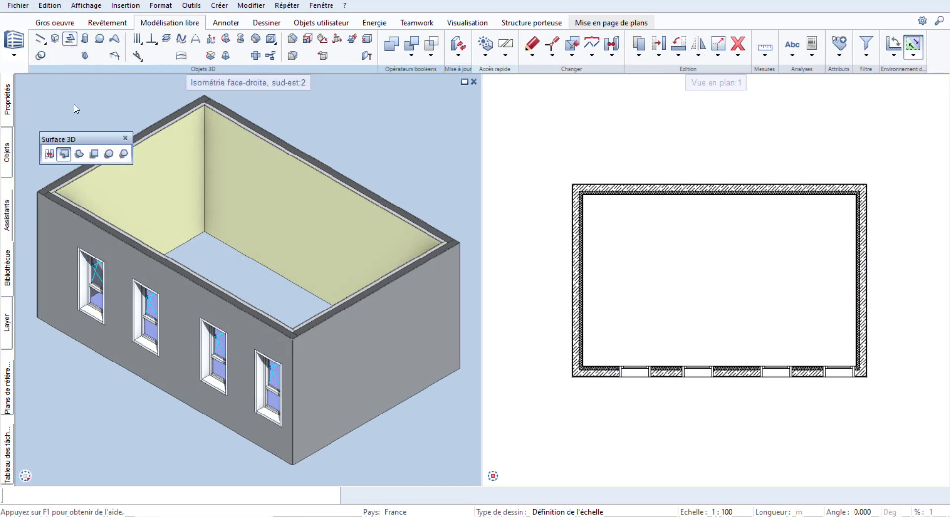
pyautogui.click(36, 318)
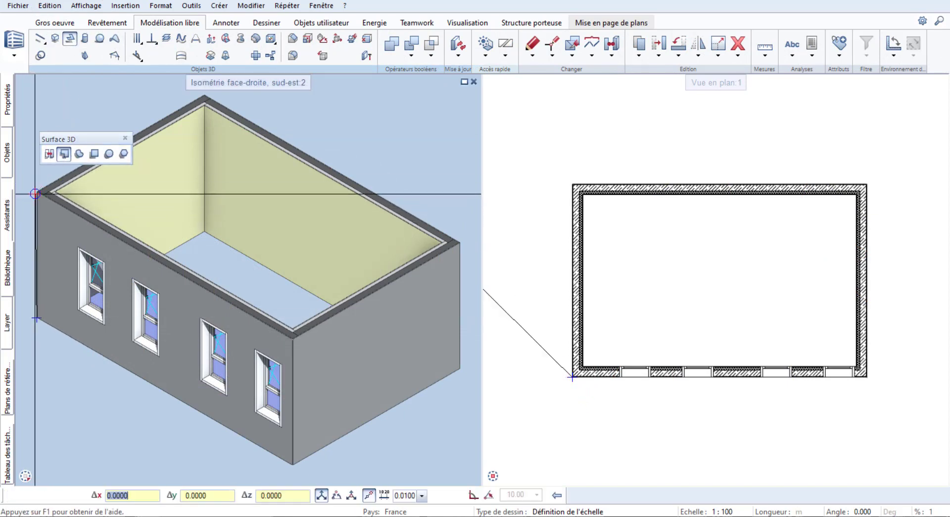
pyautogui.click(867, 377)
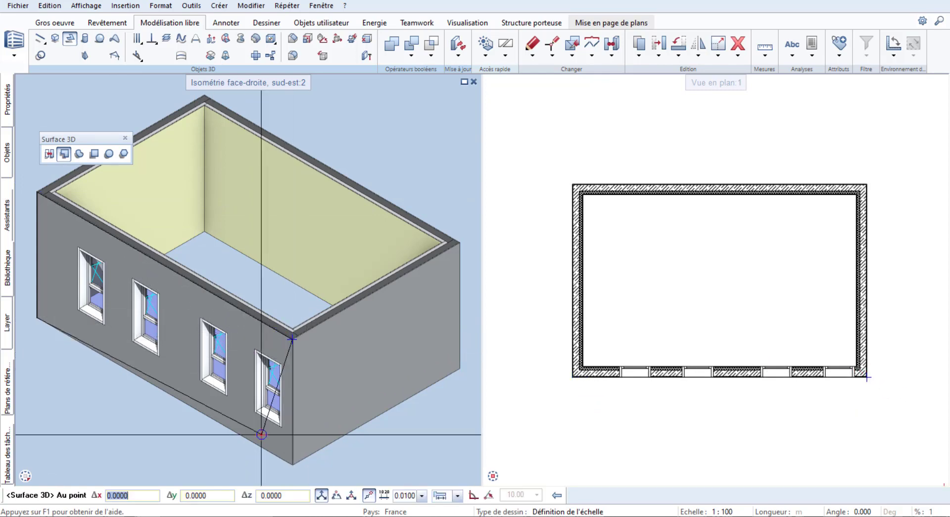
pyautogui.click(292, 464)
pyautogui.press('Escape')
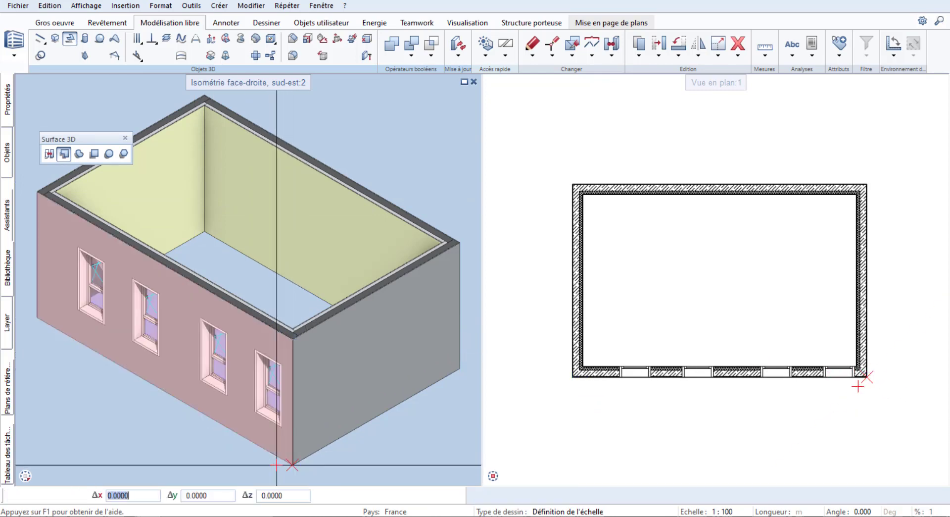
pyautogui.press('Escape')
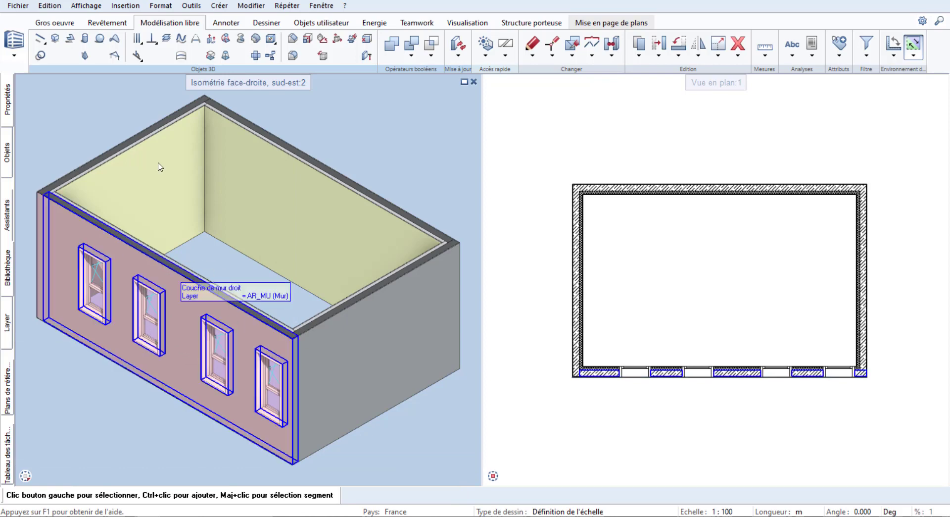
# Start a façade using the favourite 009 Revêtem. panneaux (rivetés).
pyautogui.click(54, 23)
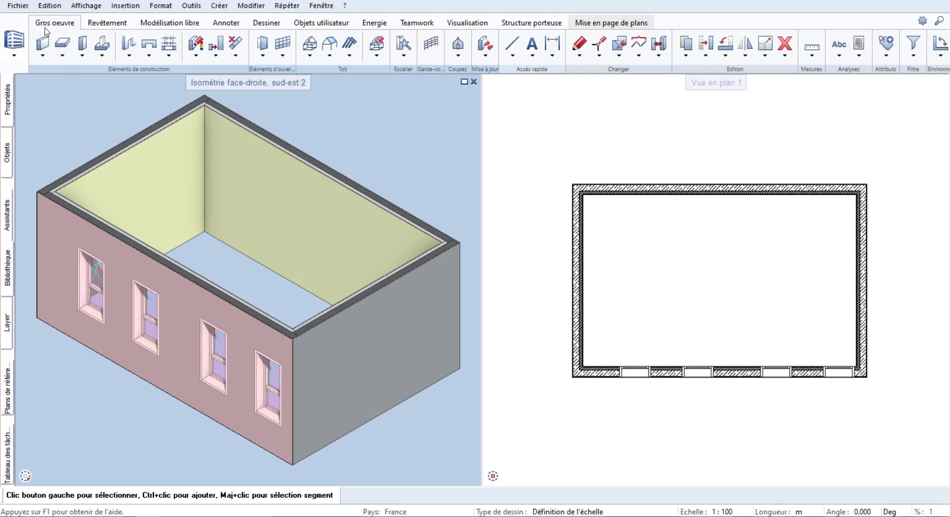
pyautogui.click(276, 46)
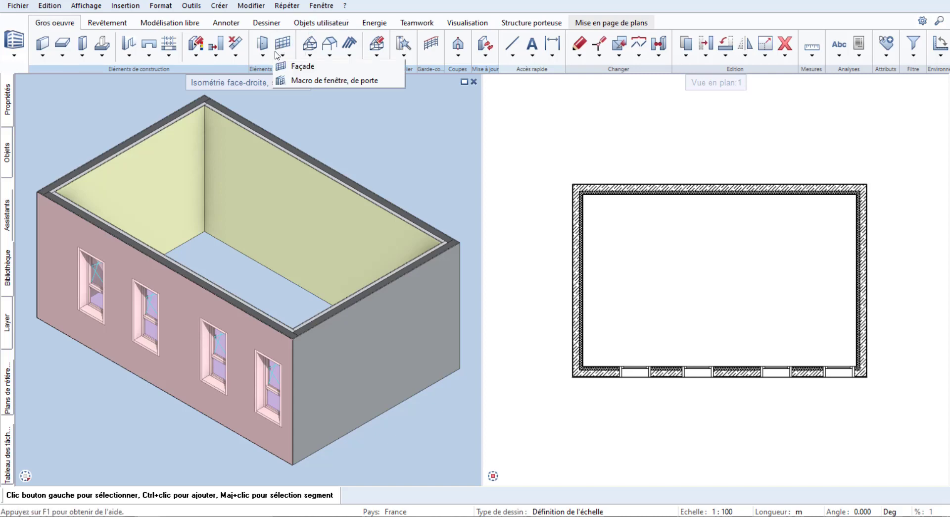
pyautogui.click(280, 72)
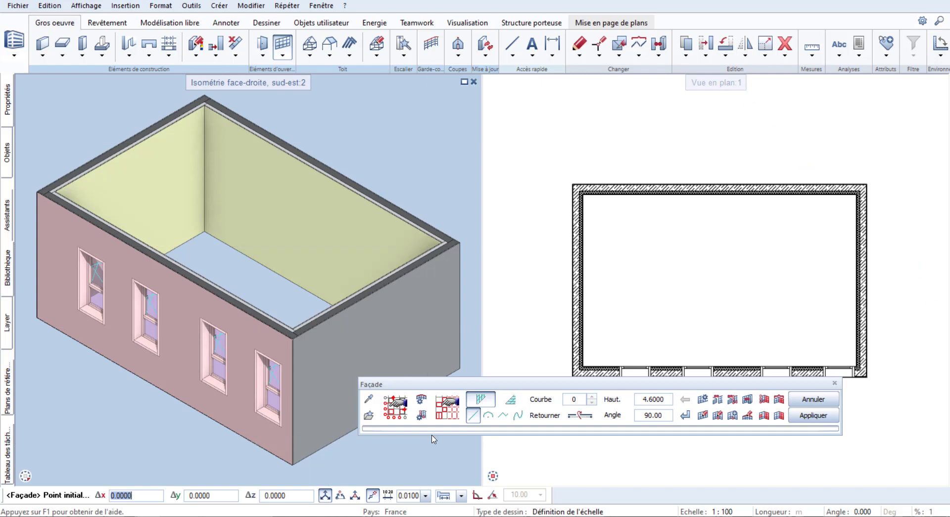
pyautogui.click(368, 415)
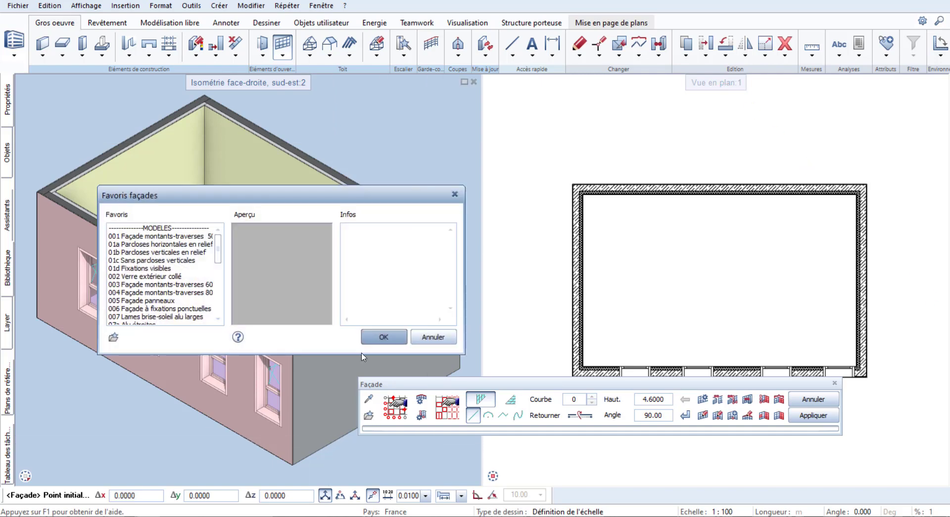
pyautogui.click(173, 244)
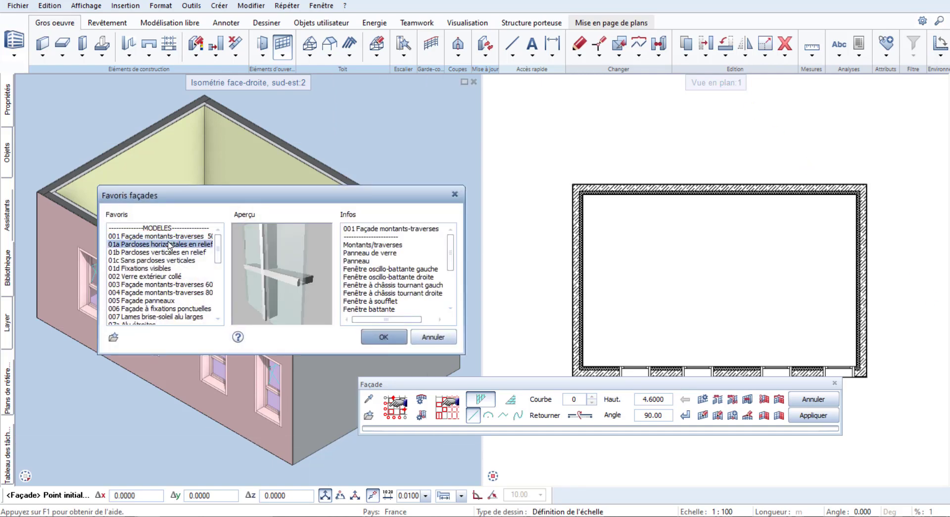
pyautogui.click(158, 270)
pyautogui.click(152, 301)
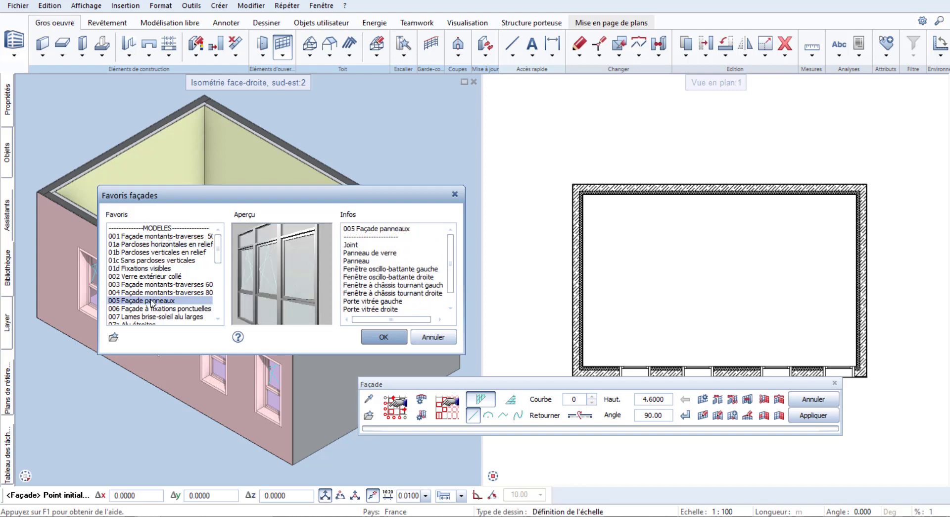
pyautogui.scroll(-1, 175, 299)
pyautogui.scroll(-1, 168, 301)
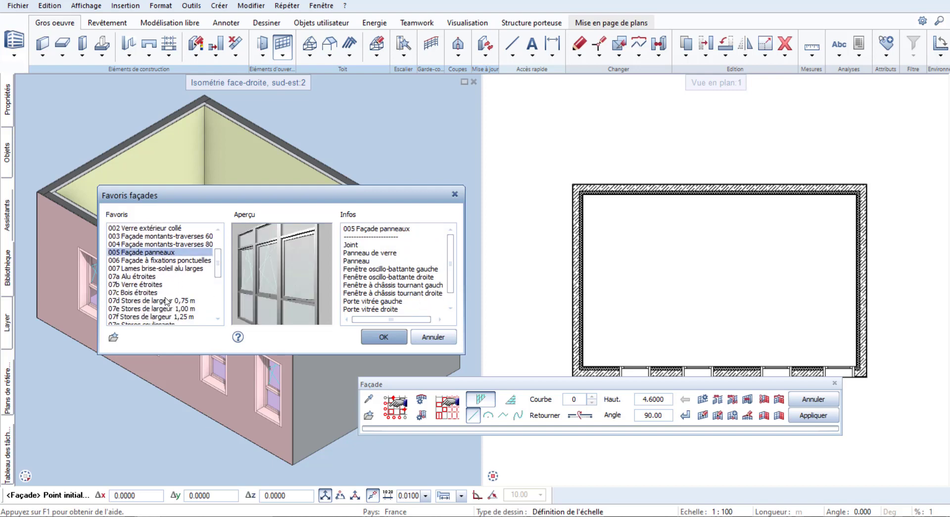
pyautogui.scroll(-1, 167, 295)
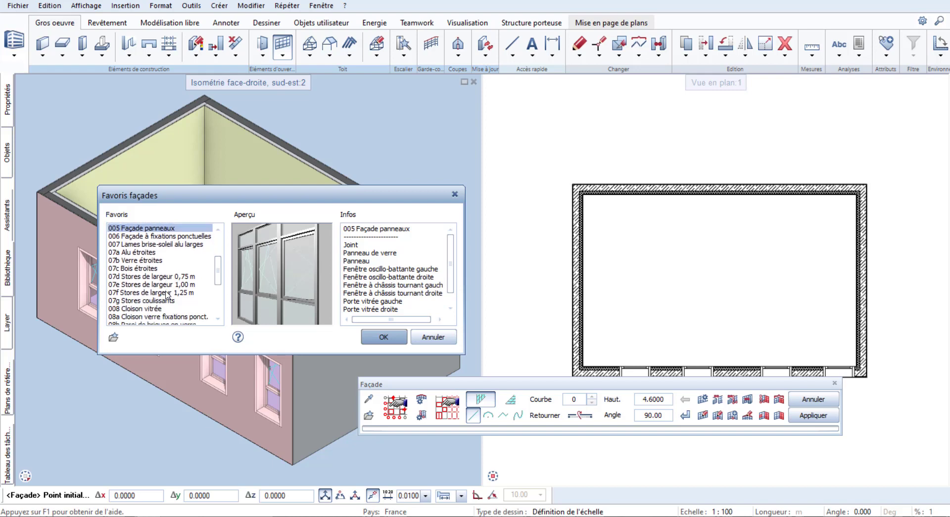
pyautogui.scroll(-1, 167, 294)
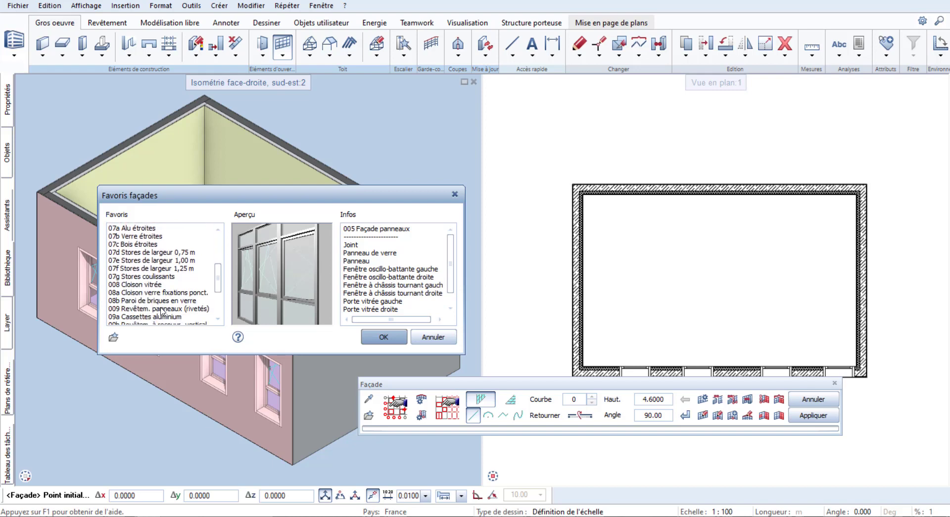
pyautogui.click(162, 308)
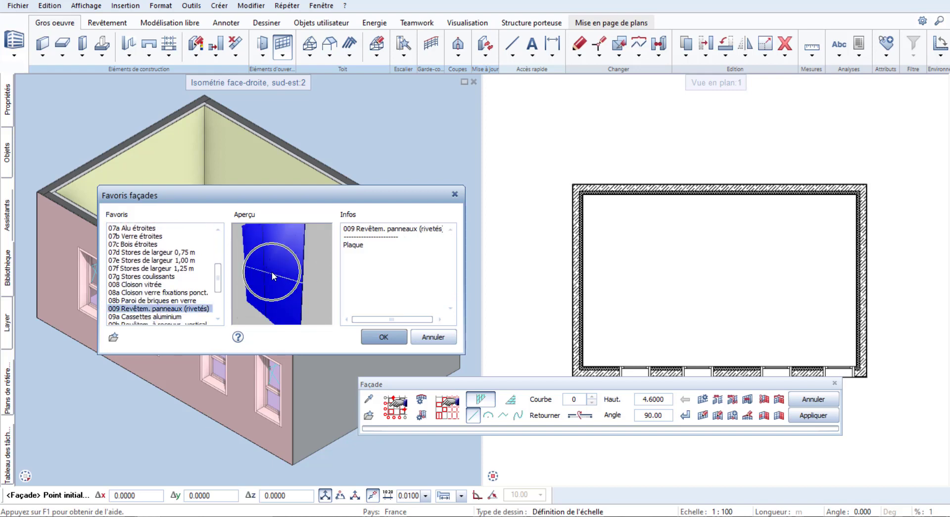
pyautogui.click(384, 337)
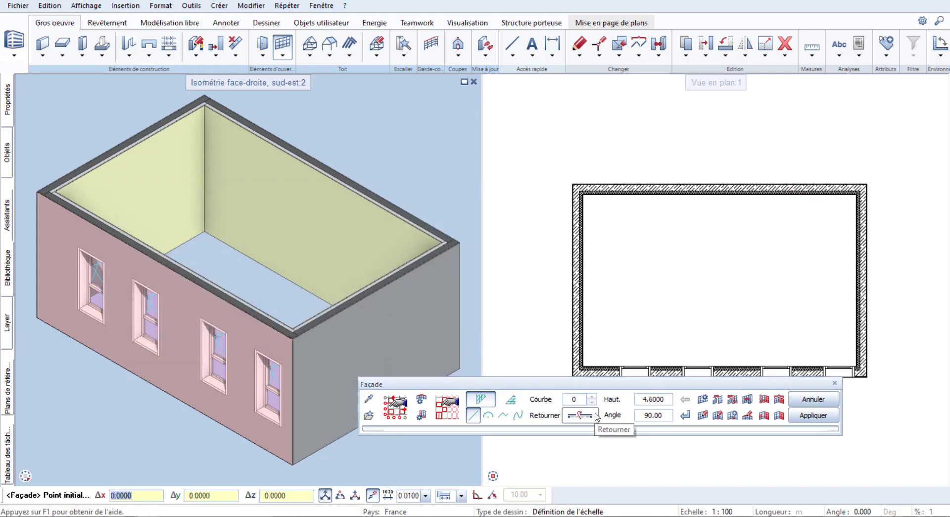
# Base the façade on the 3D surface over the windowed wall and add vertical subdivisions along the side edges of the four windows.
pyautogui.click(733, 403)
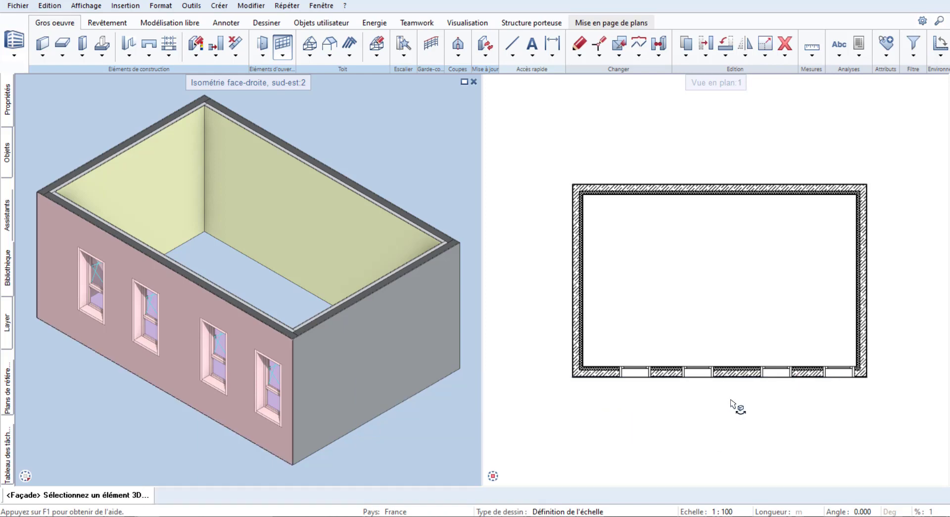
pyautogui.click(228, 413)
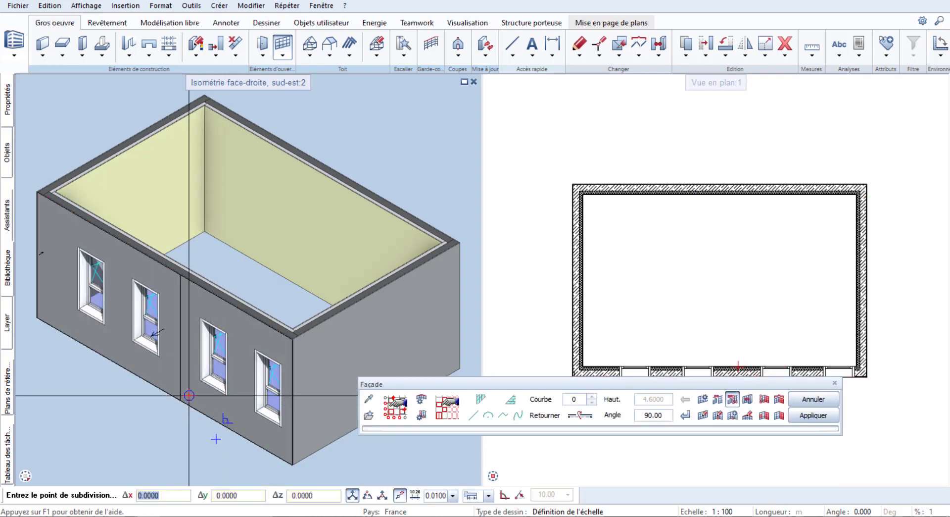
pyautogui.click(78, 311)
pyautogui.click(104, 324)
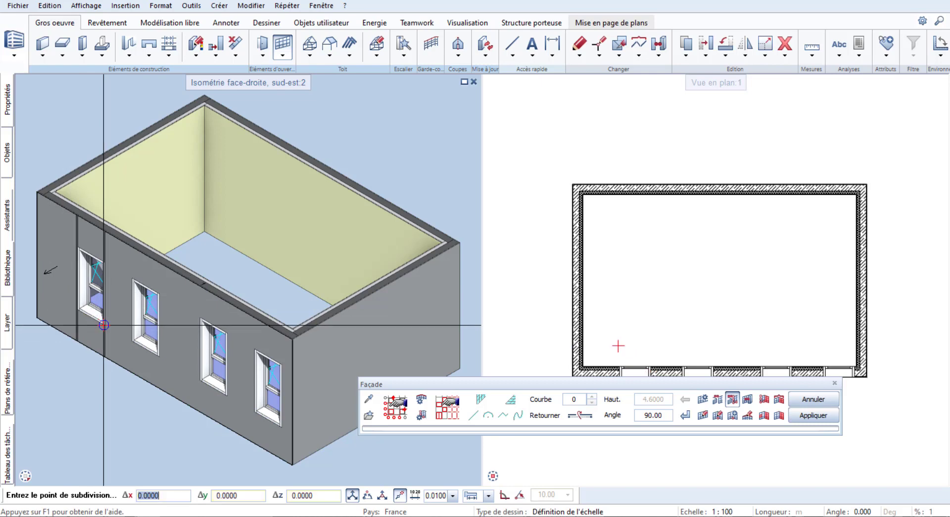
pyautogui.click(132, 341)
pyautogui.click(157, 355)
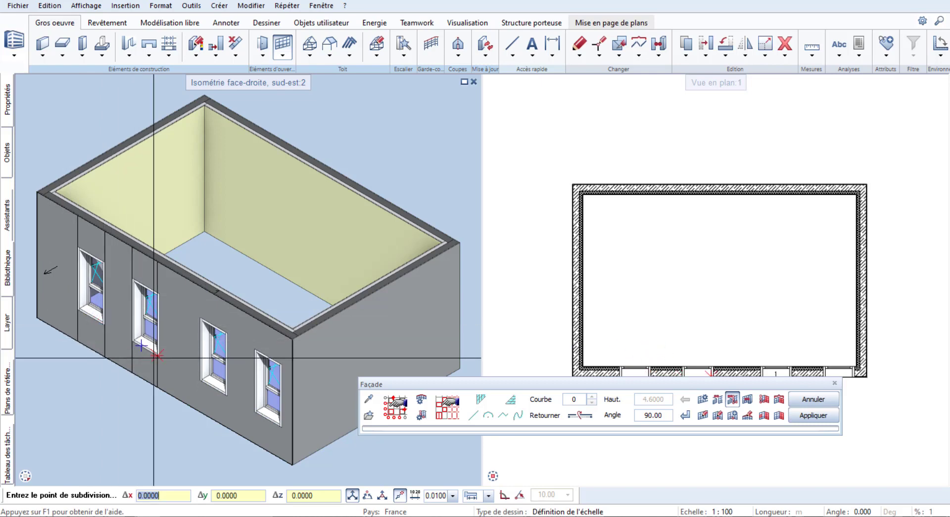
pyautogui.click(199, 381)
pyautogui.click(228, 396)
pyautogui.click(255, 411)
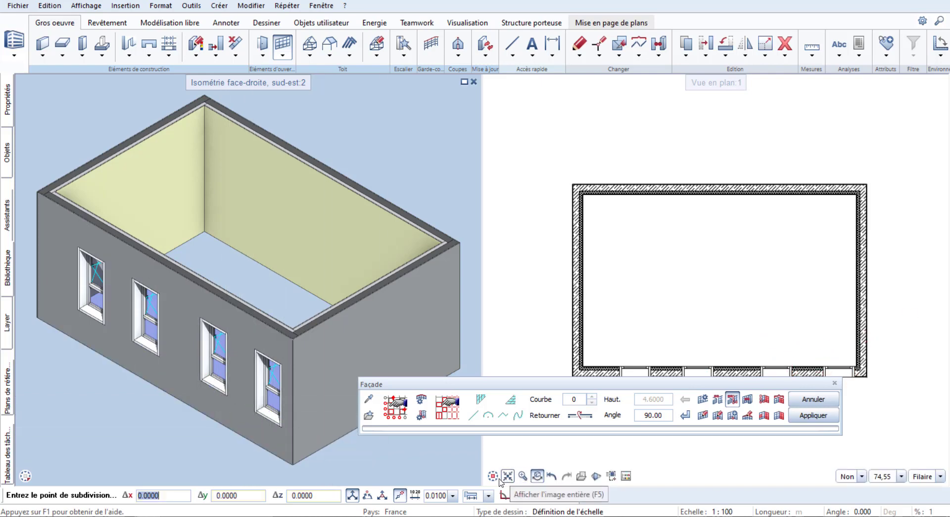
# In a south front view, add horizontal subdivisions at 180° along the windows' top and bottom edges, apply the façade and inspect its riveted panels.
pyautogui.moveTo(494, 476)
pyautogui.click(509, 458)
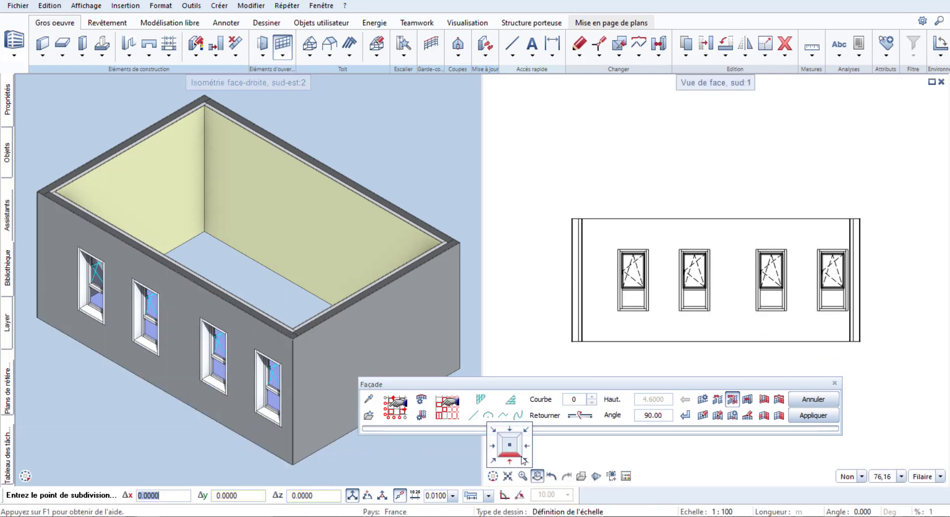
pyautogui.click(660, 417)
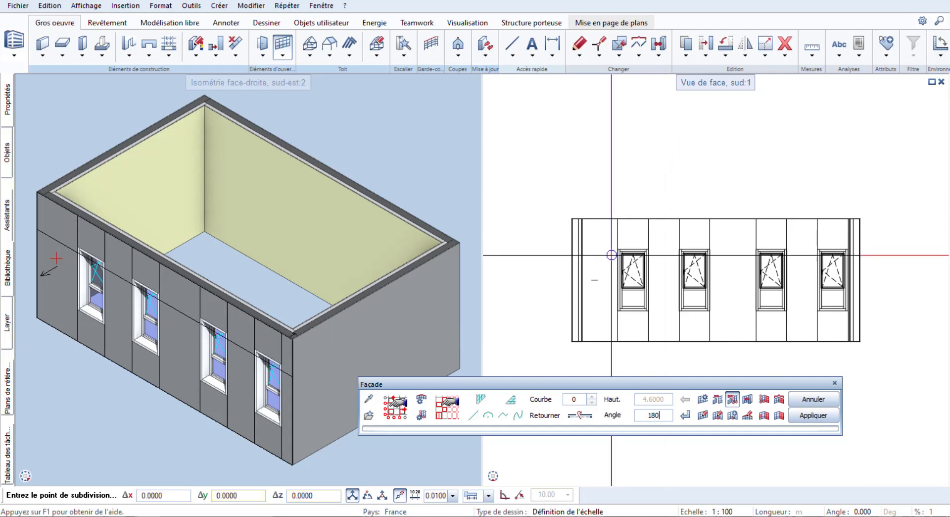
pyautogui.click(618, 249)
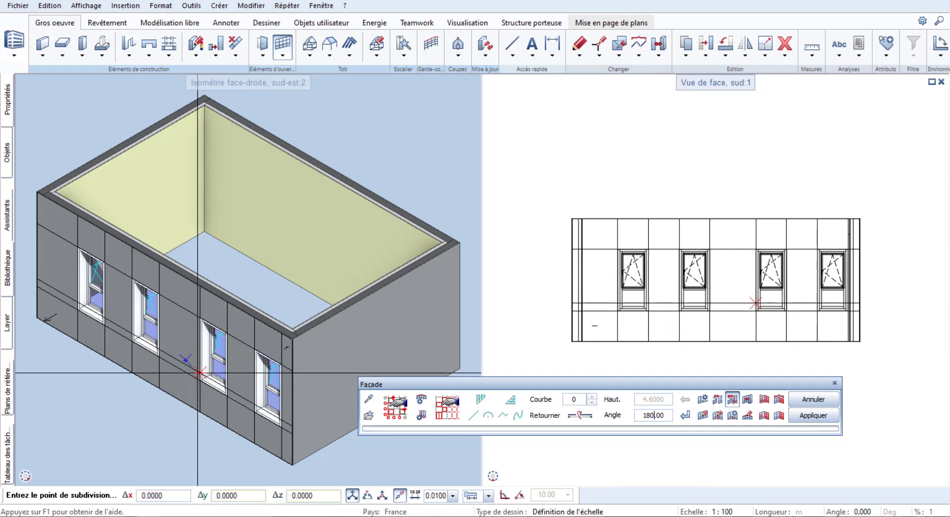
pyautogui.click(813, 415)
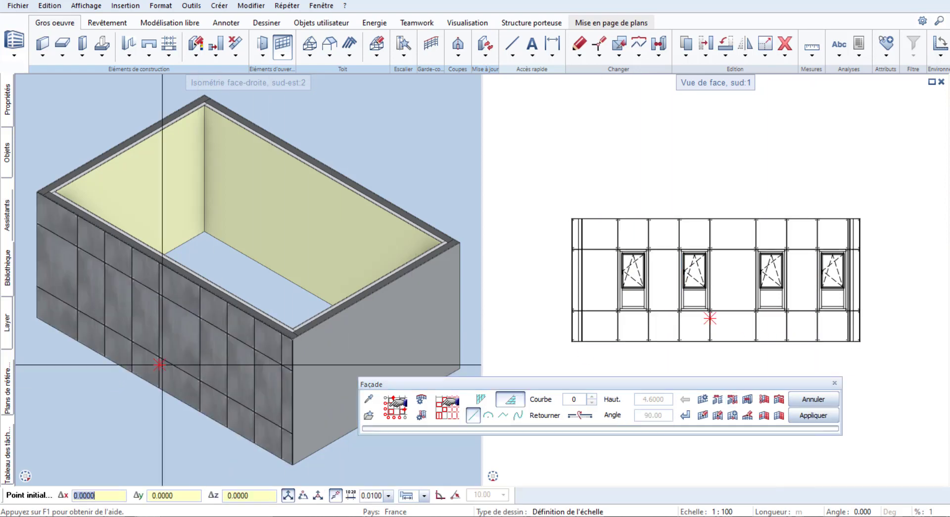
pyautogui.press('Escape')
pyautogui.scroll(5, 266, 358)
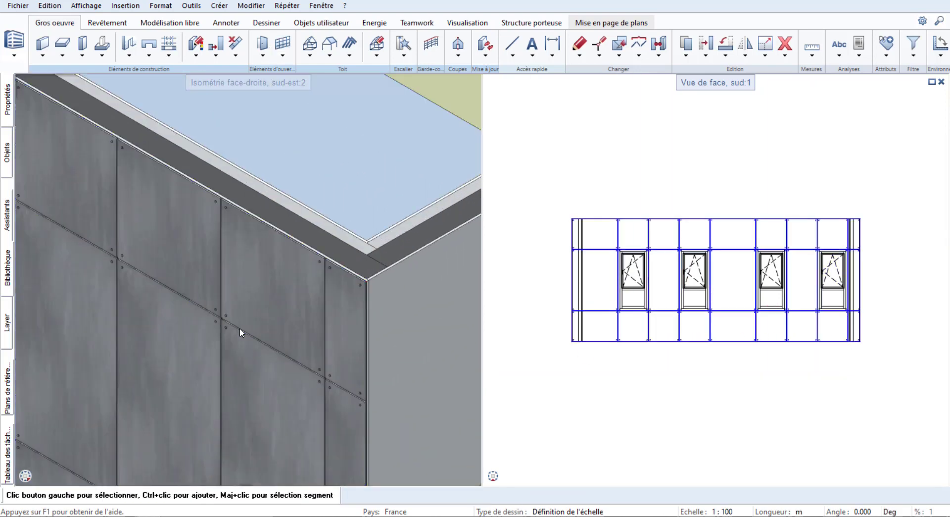
pyautogui.scroll(-5, 221, 332)
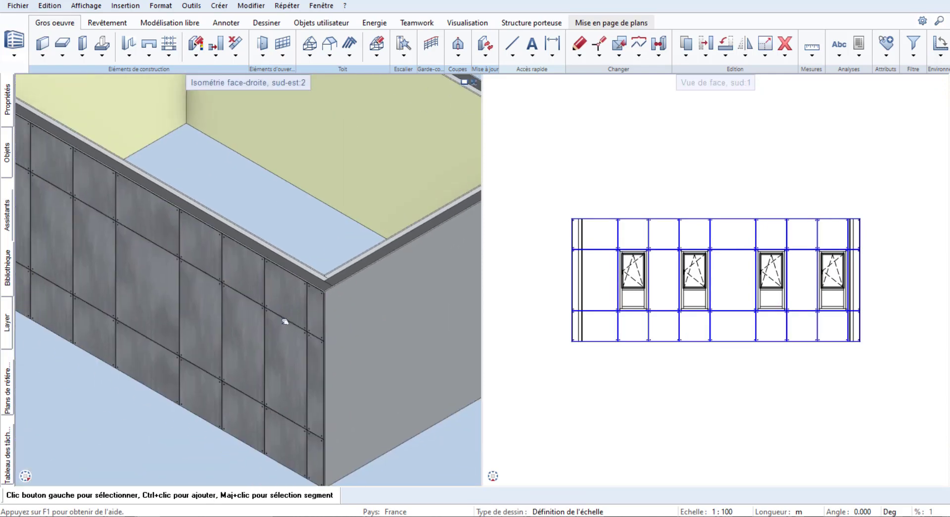
pyautogui.click(40, 476)
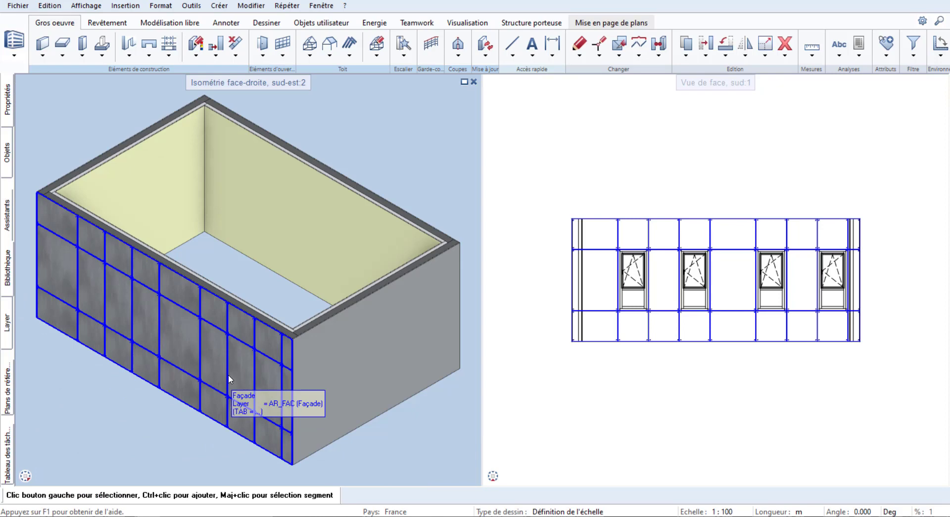
# Edit the façade's properties to add a new surface object named Vide without any elements, and apply the change.
pyautogui.rightClick(226, 345)
pyautogui.click(245, 337)
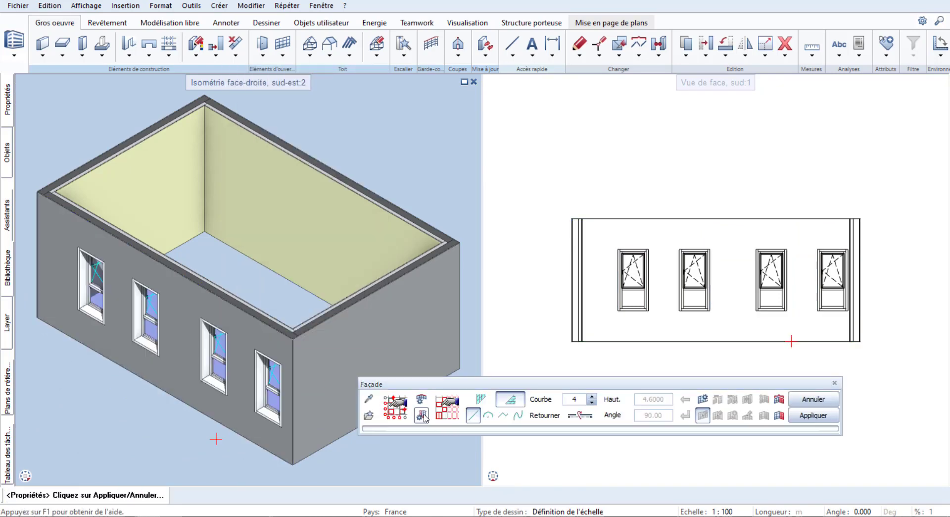
pyautogui.click(452, 416)
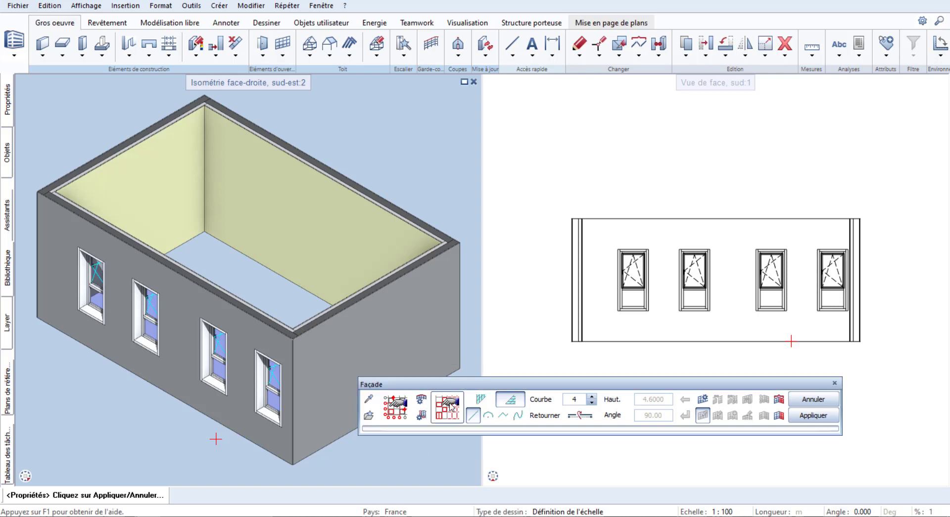
pyautogui.click(451, 407)
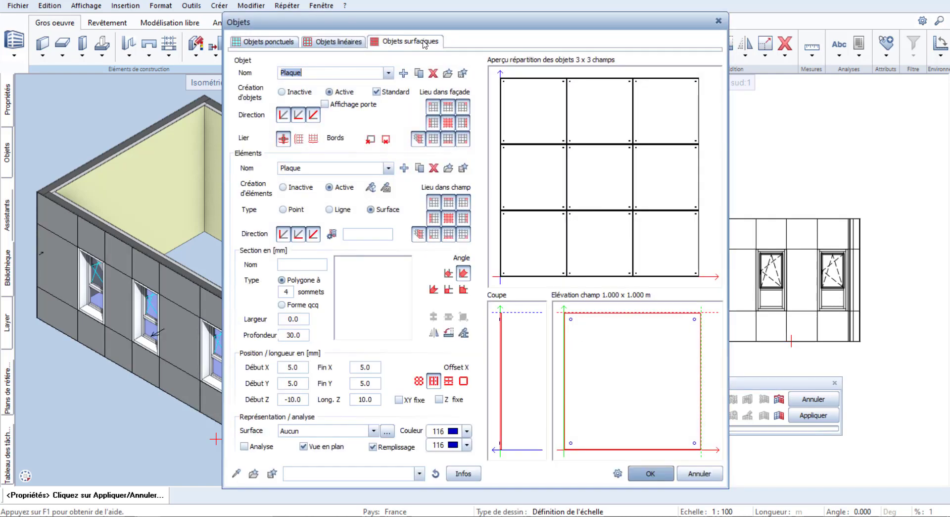
pyautogui.click(424, 43)
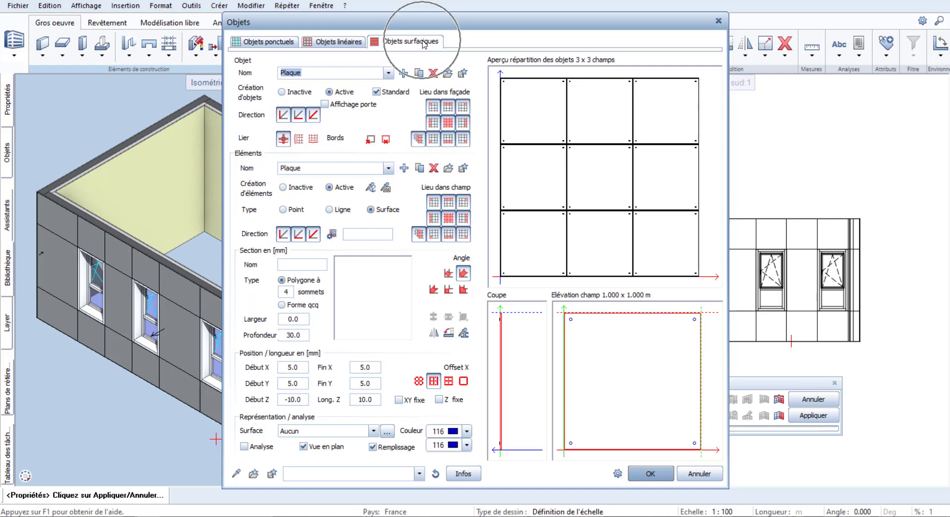
pyautogui.click(404, 73)
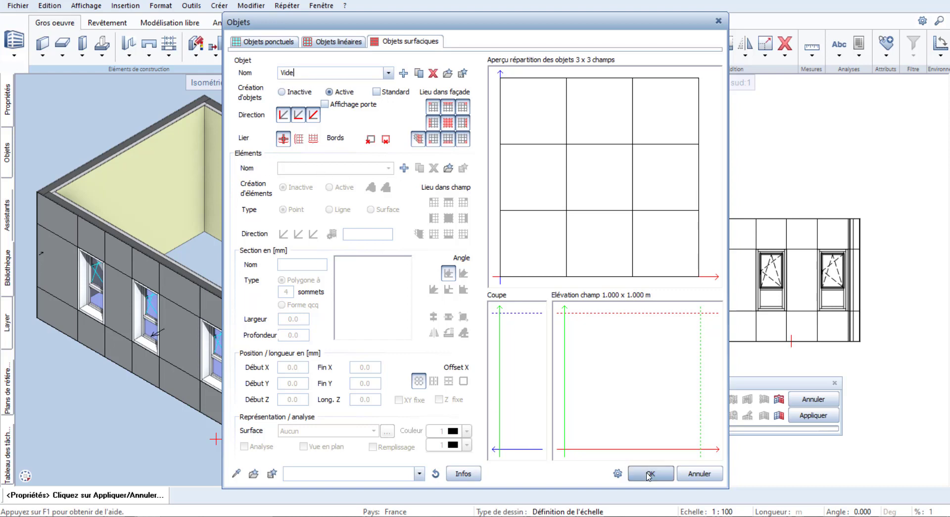
pyautogui.click(649, 474)
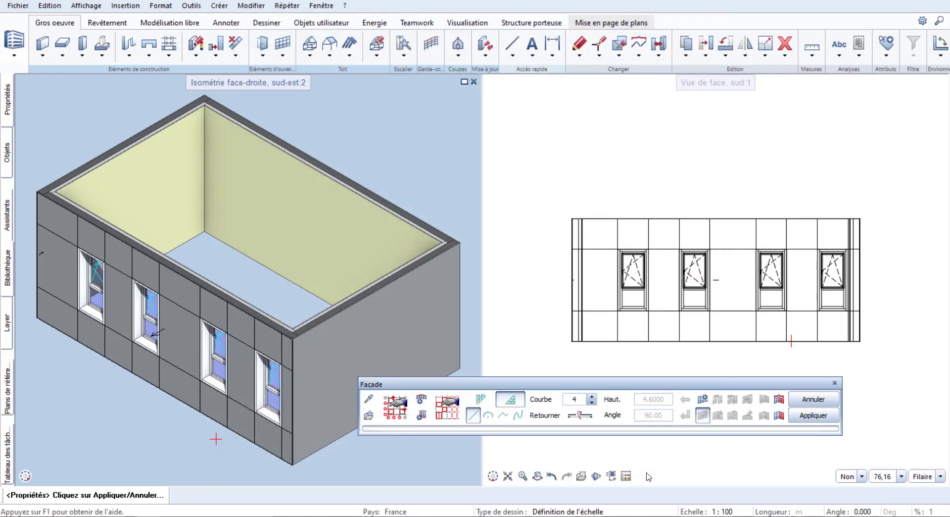
pyautogui.click(827, 418)
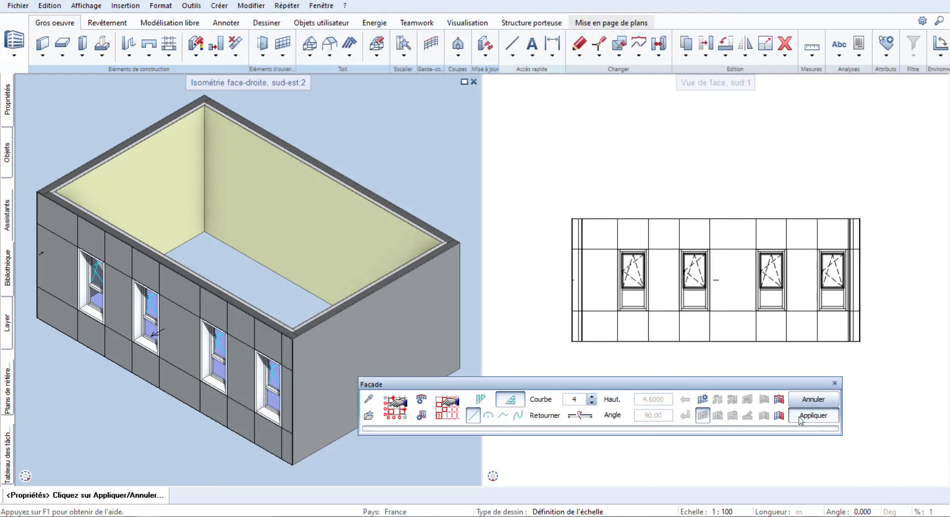
# Start redistributing the façade's surface objects and replace the panel over the first window with 001-Vide.
pyautogui.rightClick(250, 329)
pyautogui.click(296, 194)
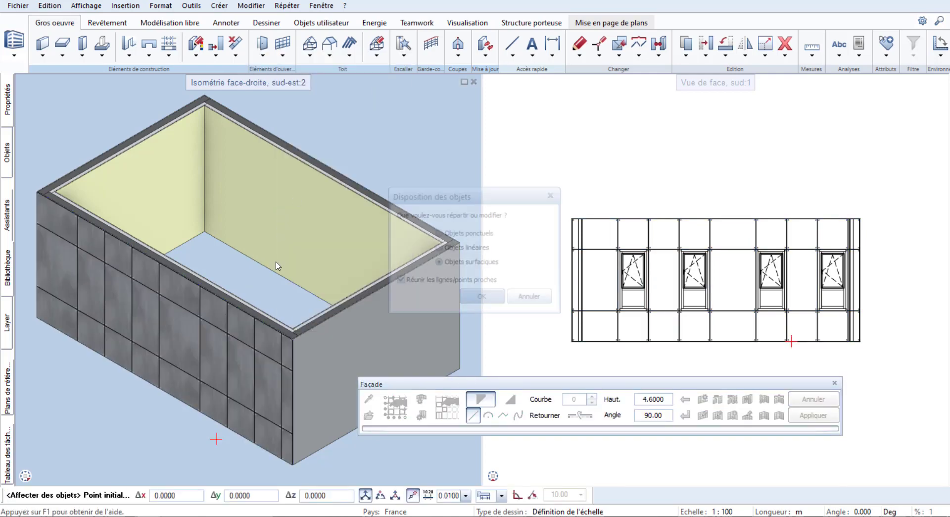
pyautogui.click(483, 298)
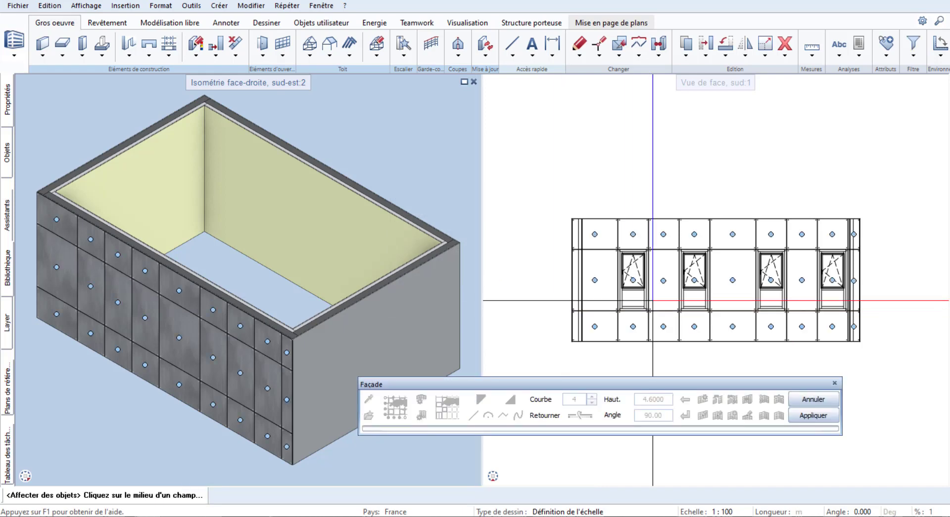
pyautogui.click(634, 290)
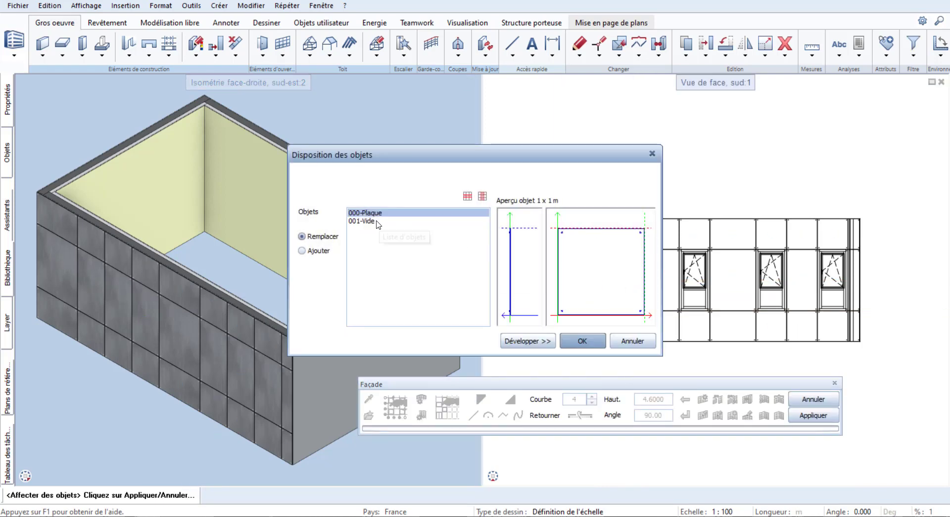
pyautogui.click(367, 221)
pyautogui.click(583, 340)
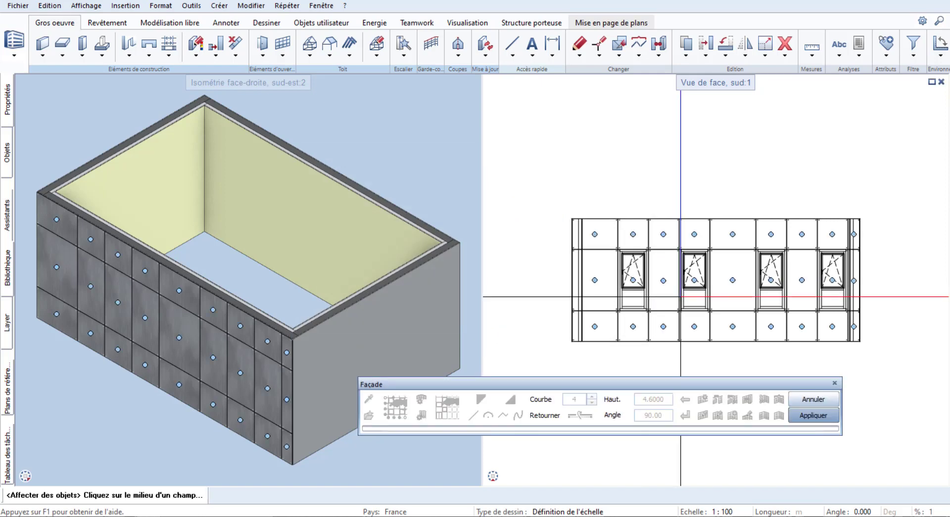
# Replace the panels over the remaining three windows with 001-Vide and apply the façade.
pyautogui.click(694, 280)
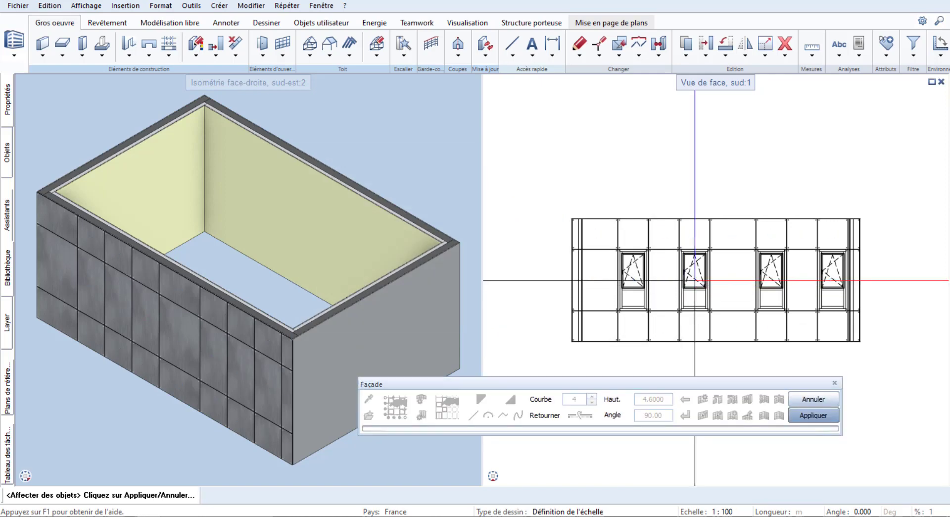
pyautogui.click(401, 221)
pyautogui.click(582, 341)
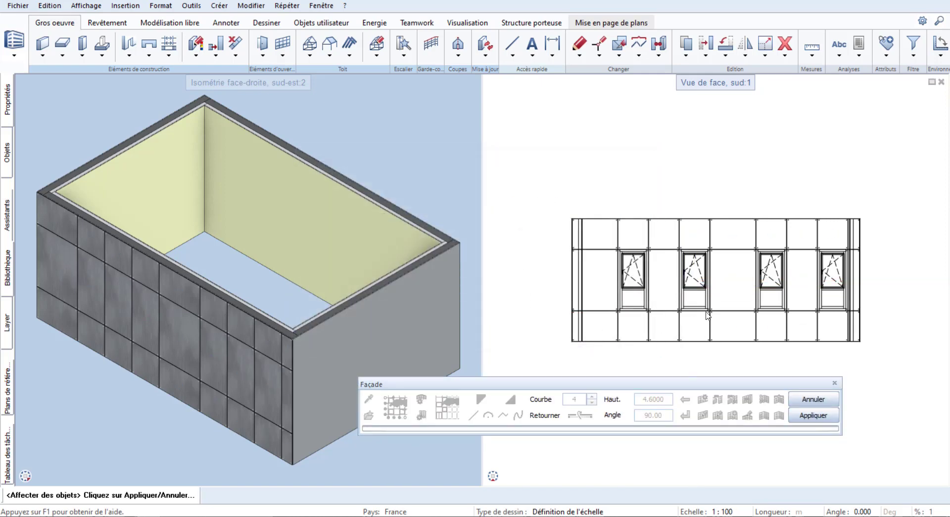
pyautogui.click(771, 280)
pyautogui.click(362, 221)
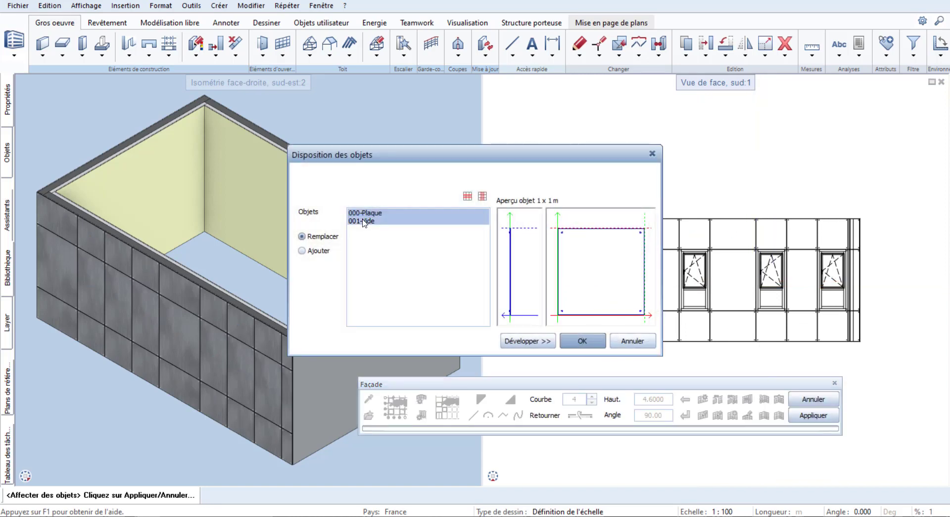
pyautogui.click(583, 341)
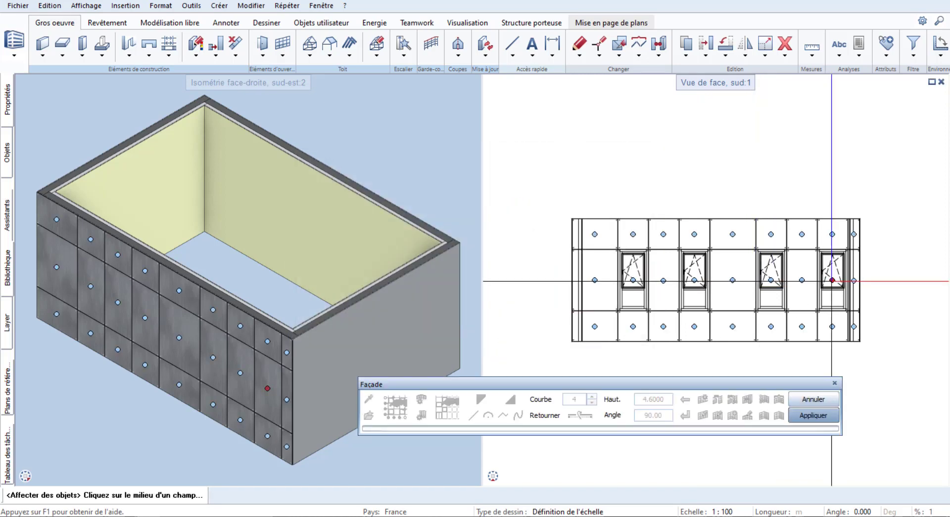
pyautogui.click(832, 280)
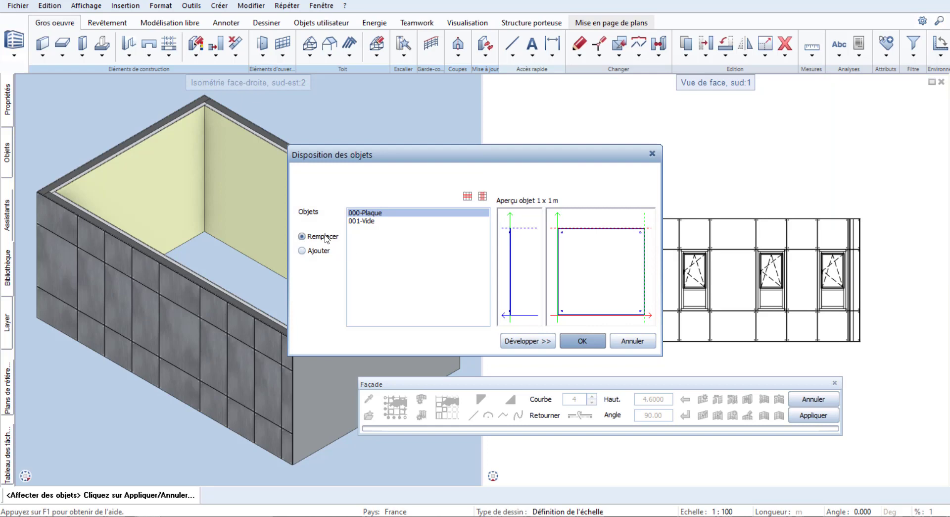
pyautogui.click(366, 223)
pyautogui.click(584, 342)
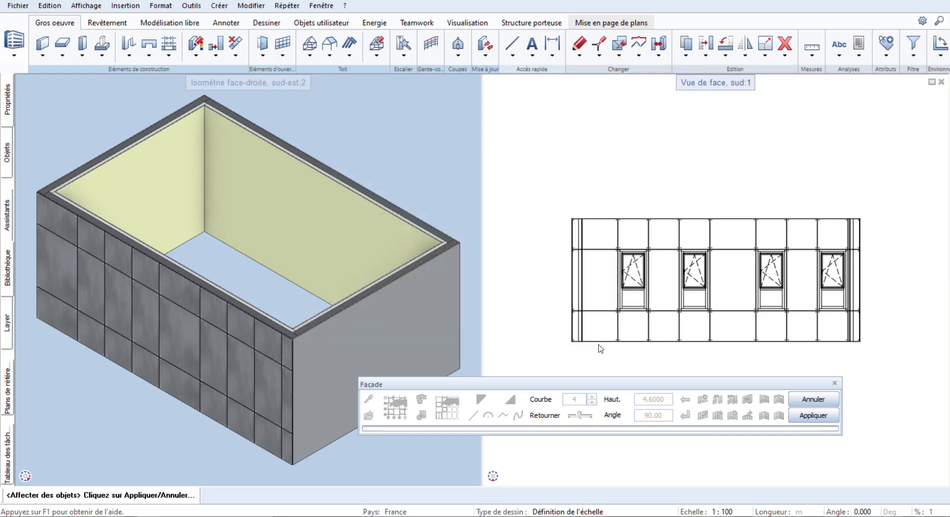
pyautogui.click(812, 415)
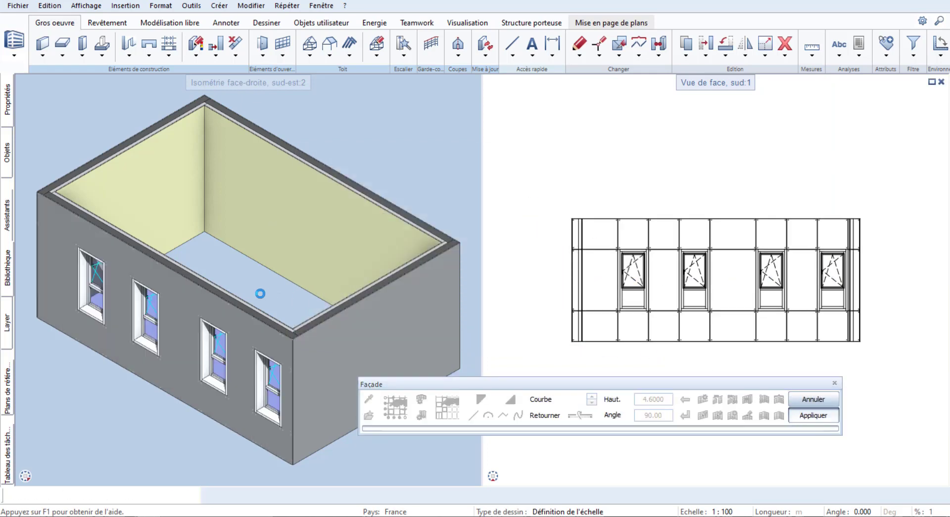
# Examine the riveted cladding and the opened fields around the windows up close in the 3D view.
pyautogui.scroll(6, 233, 357)
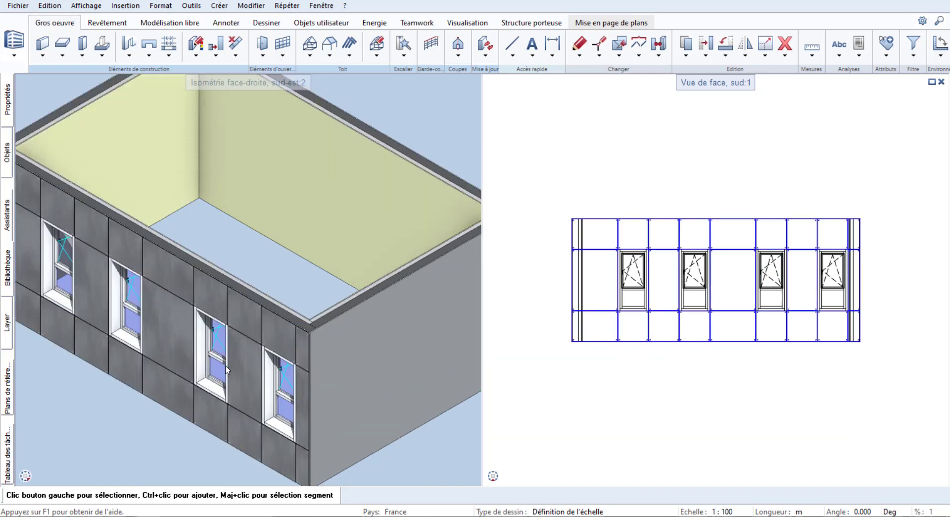
pyautogui.scroll(5, 240, 326)
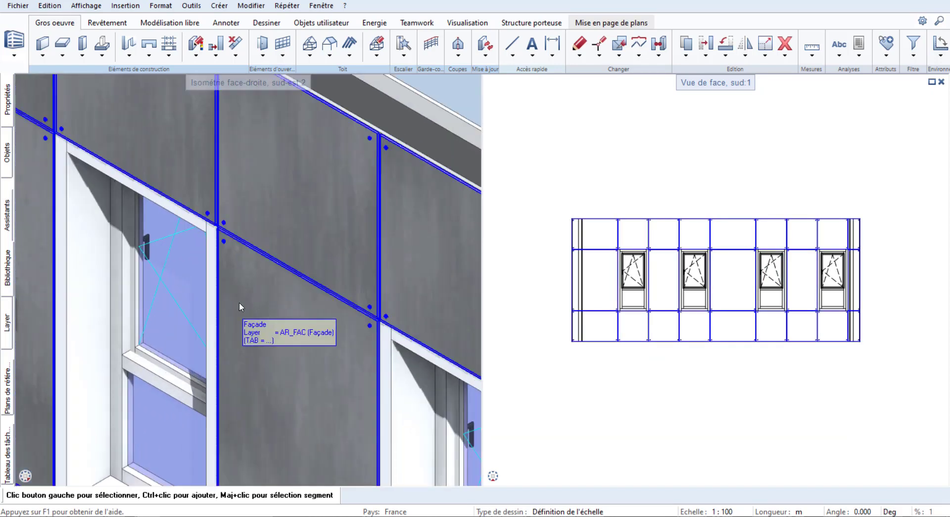
pyautogui.keyDown('shift'); pyautogui.moveTo(257, 303); pyautogui.dragTo(218, 253, button='middle'); pyautogui.keyUp('shift')
pyautogui.scroll(-1, 240, 247)
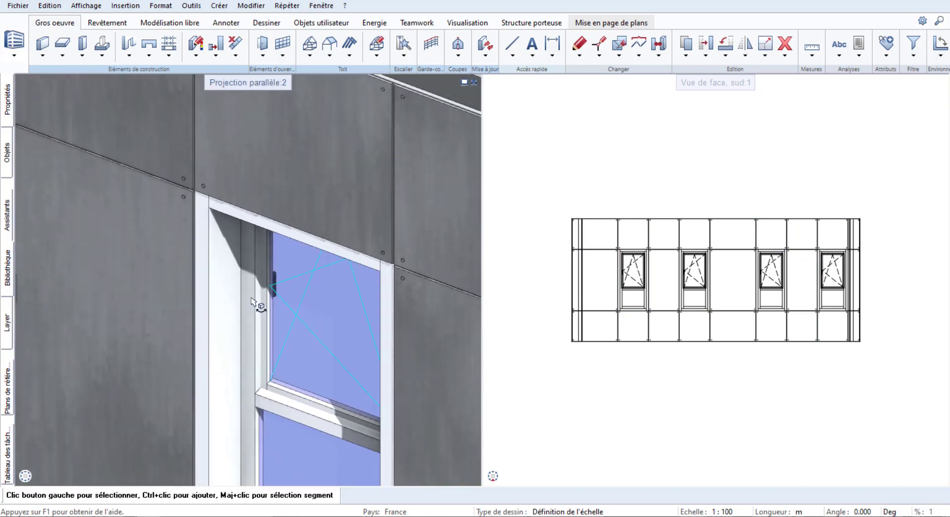
pyautogui.moveTo(256, 301); pyautogui.dragTo(255, 195, button='middle')
pyautogui.moveTo(256, 249); pyautogui.dragTo(205, 141, button='middle')
pyautogui.scroll(4, 378, 436)
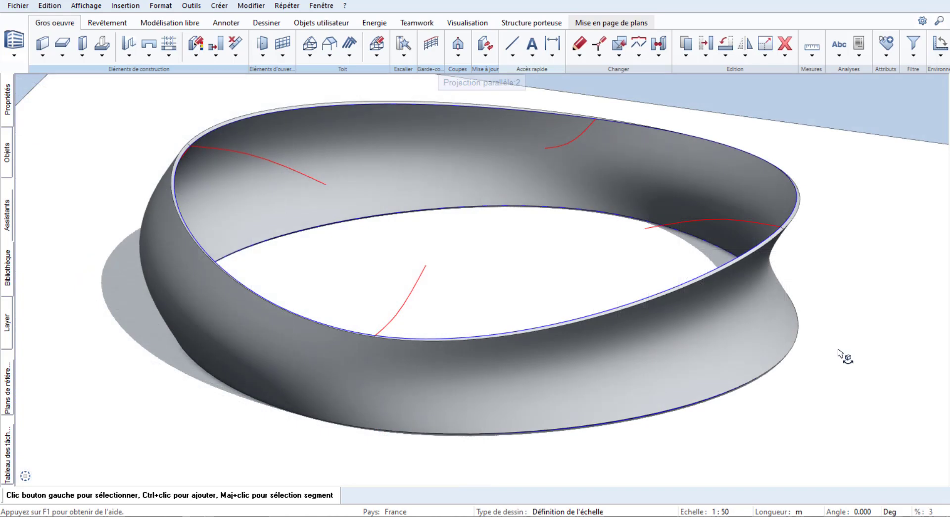
# Create a closed loft surface through the four red profile curves around the inside of the ring-shaped building.
pyautogui.click(174, 23)
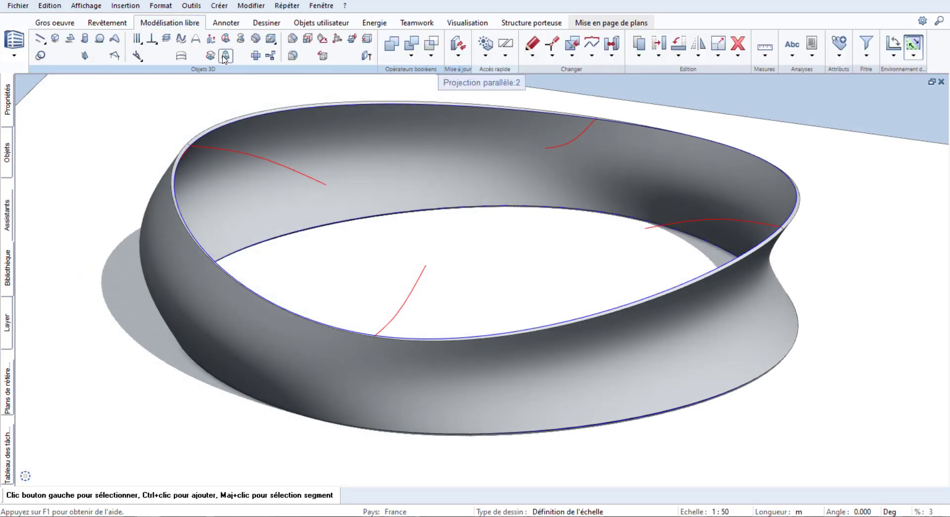
pyautogui.click(226, 56)
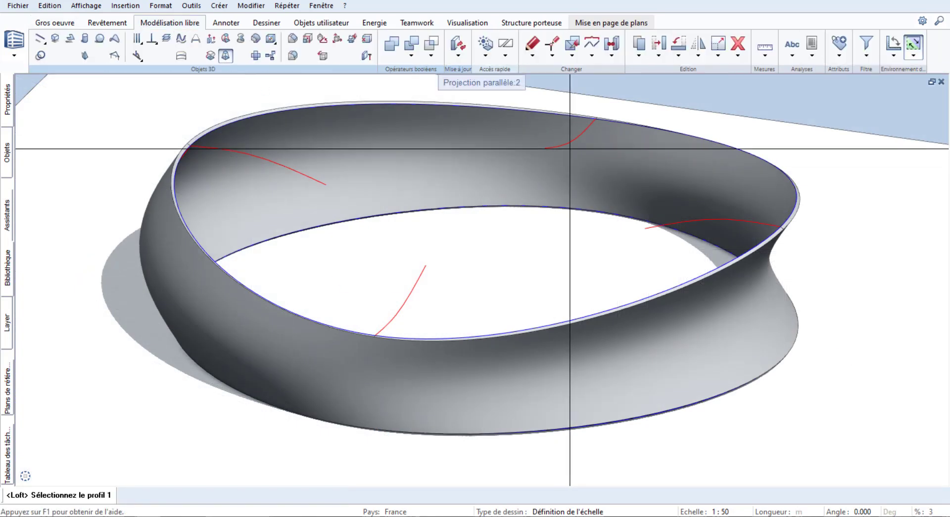
pyautogui.click(568, 139)
pyautogui.click(291, 170)
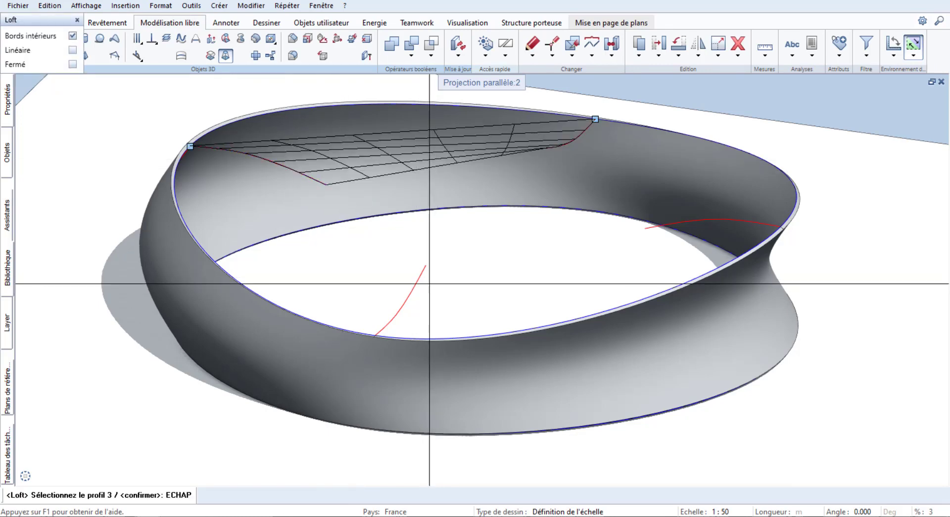
pyautogui.click(416, 280)
pyautogui.click(666, 226)
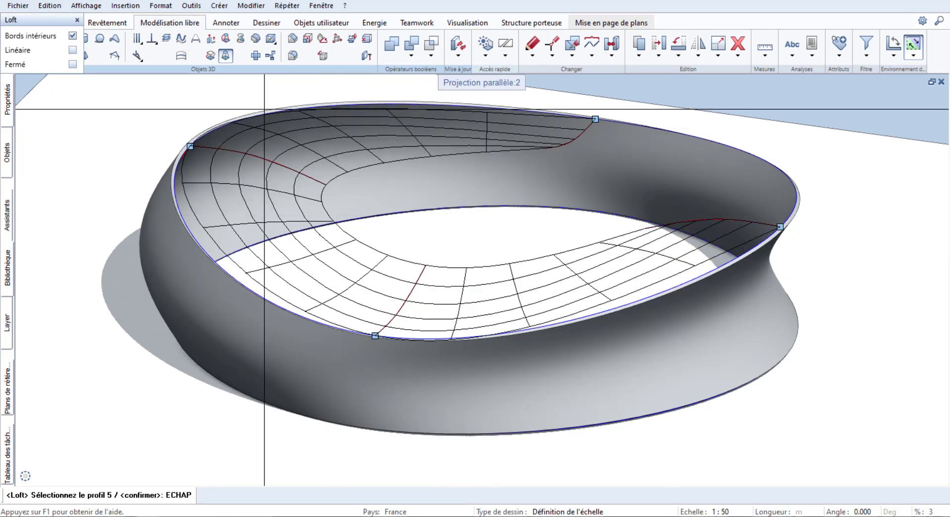
pyautogui.click(73, 64)
pyautogui.press('Escape')
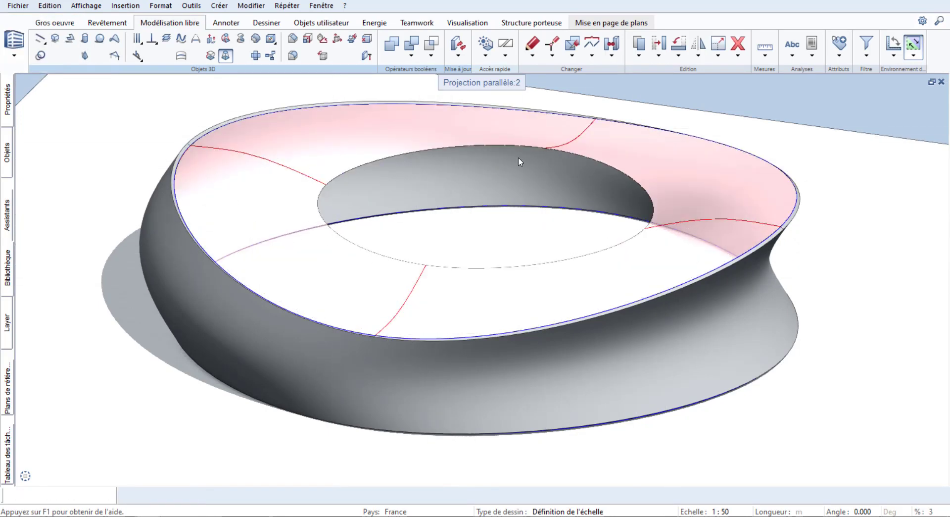
pyautogui.keyDown('shift'); pyautogui.moveTo(467, 182); pyautogui.dragTo(507, 222, button='middle'); pyautogui.keyUp('shift')
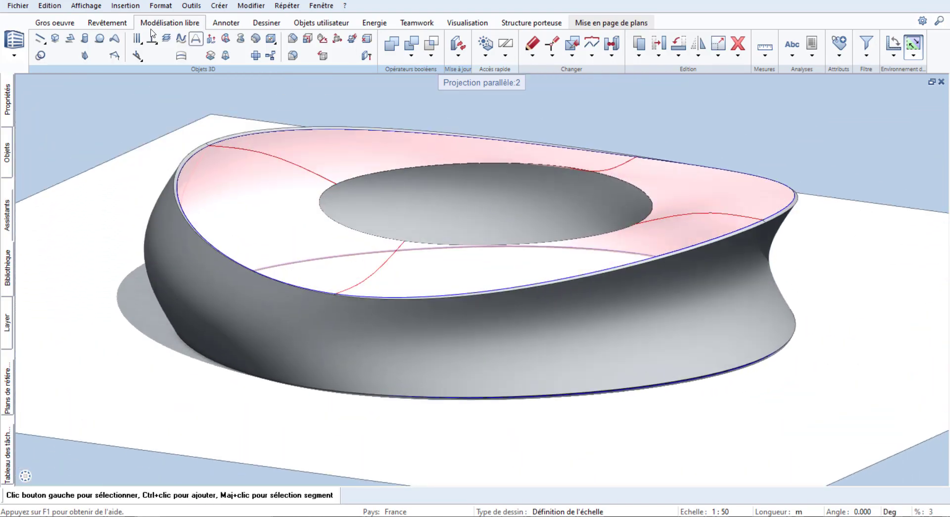
pyautogui.click(55, 22)
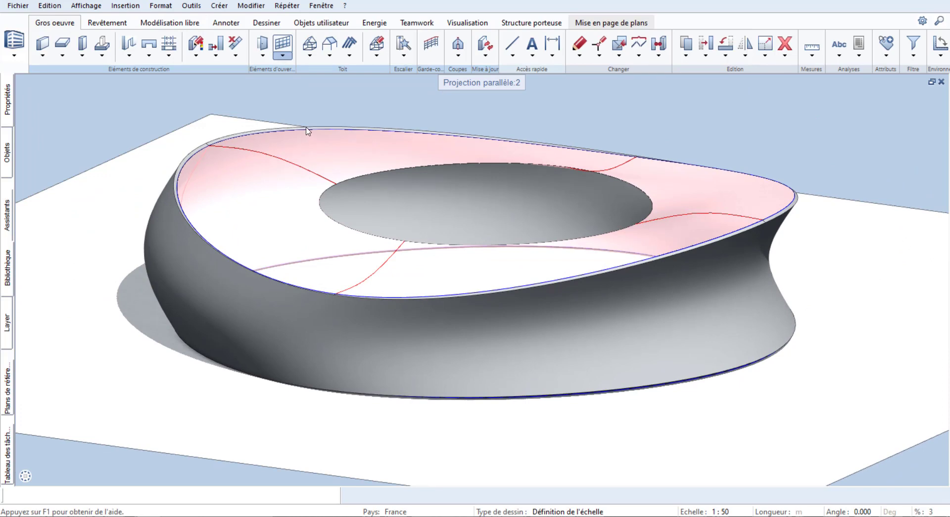
pyautogui.press('Escape')
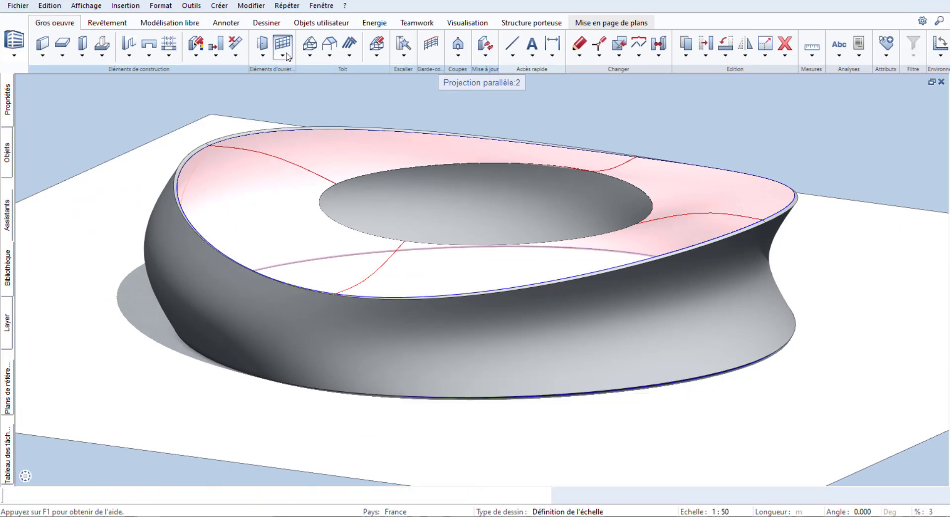
pyautogui.click(159, 23)
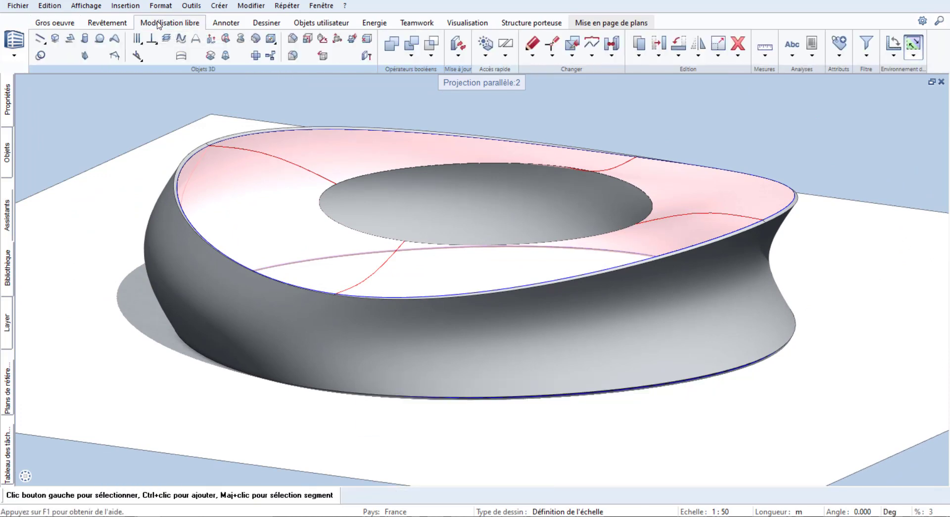
# Start converting a general 3D element into a 3D volume/surface and select the lofted roof surface.
pyautogui.click(611, 47)
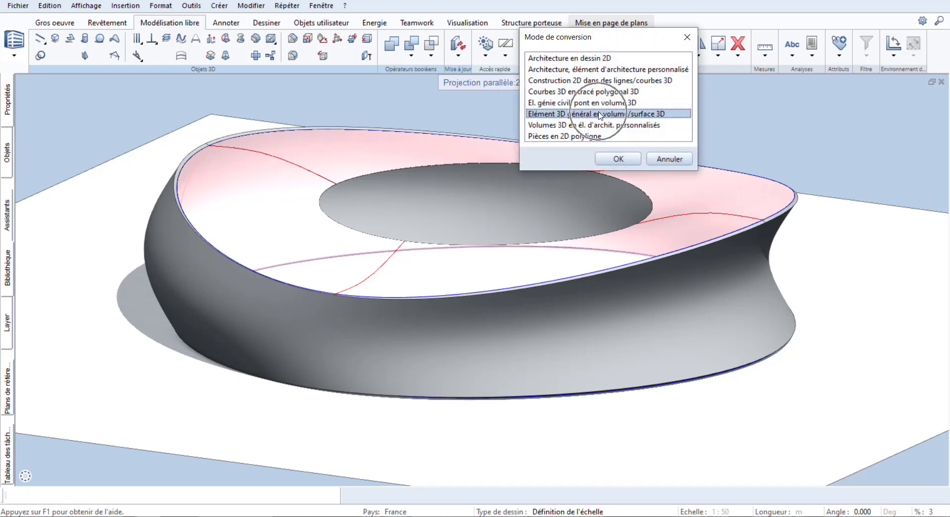
pyautogui.click(624, 159)
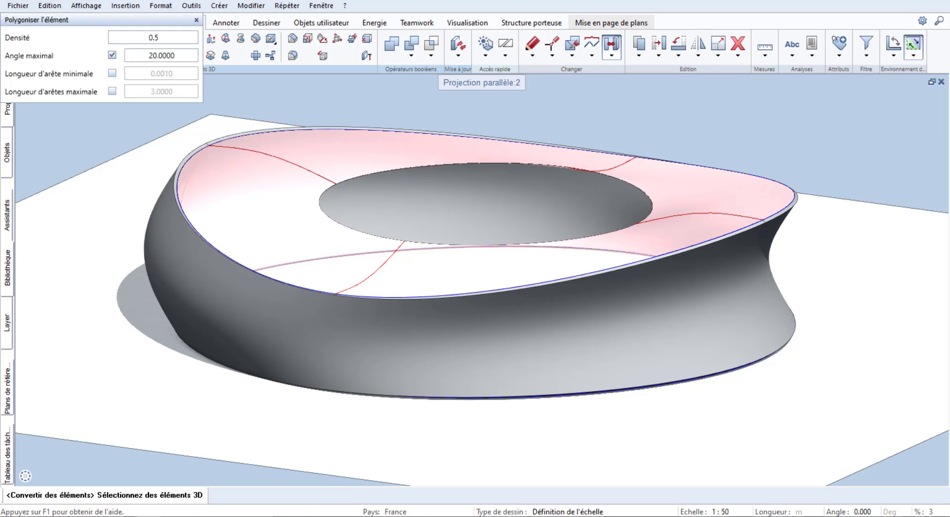
pyautogui.click(424, 206)
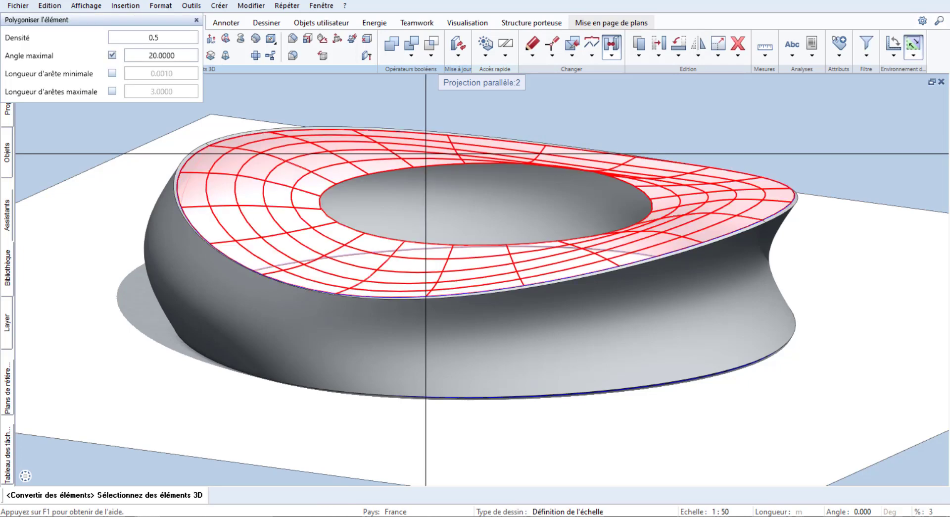
# Set the polygonisation density to 0.1, leave the minimum and maximum edge length limits off, and complete the conversion.
pyautogui.doubleClick(157, 38)
pyautogui.click(112, 73)
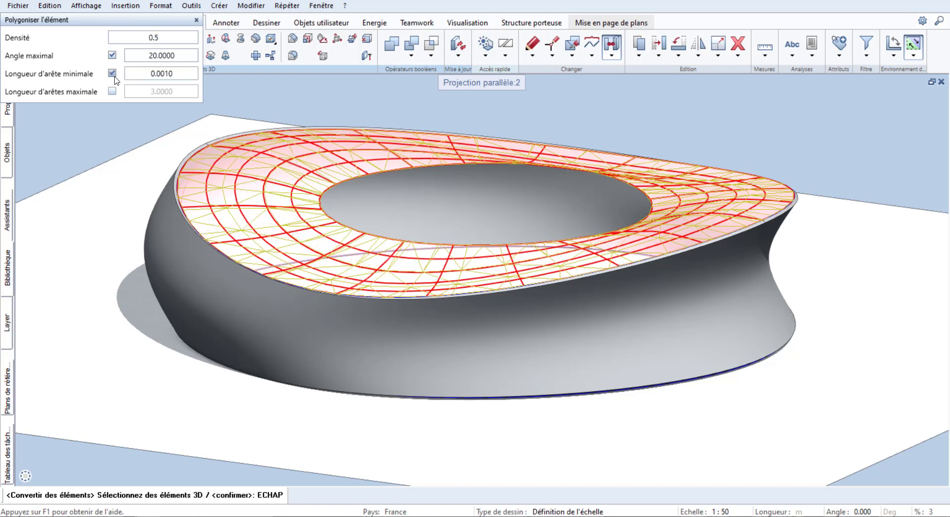
pyautogui.click(113, 91)
pyautogui.click(113, 92)
pyautogui.click(113, 73)
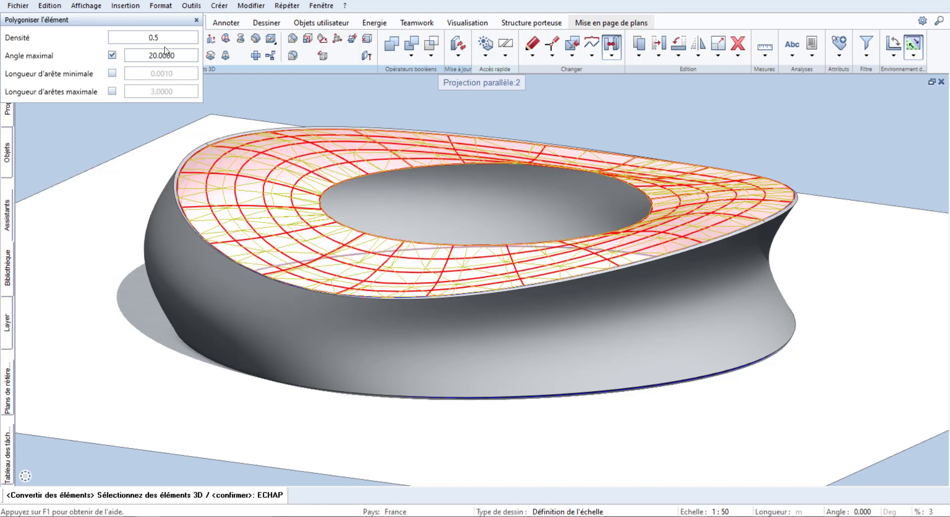
pyautogui.press('Return')
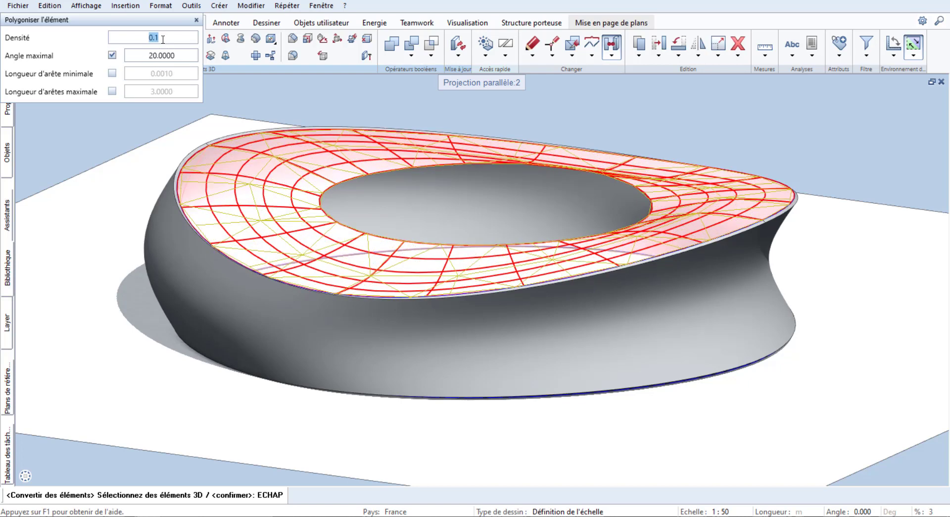
pyautogui.click(247, 113)
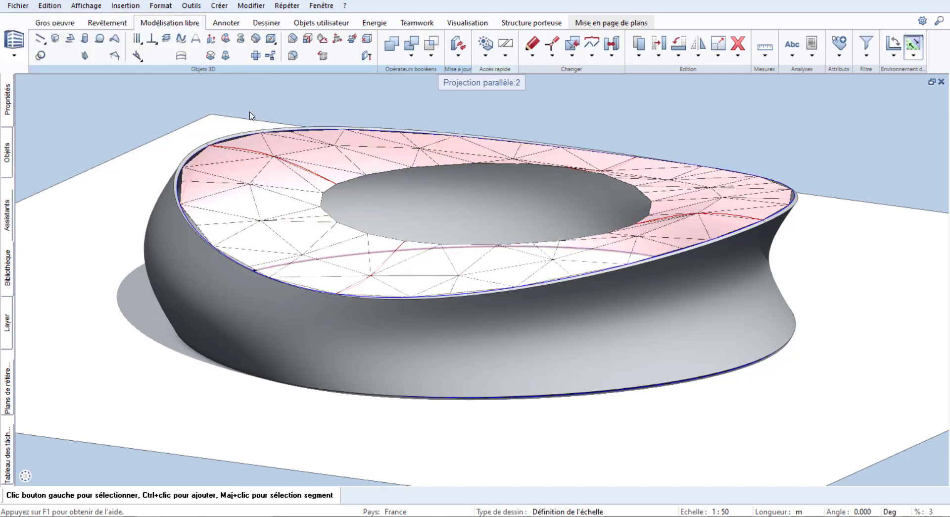
# Start a façade using the favourite 006 Façade à fixations ponctuelles.
pyautogui.click(54, 22)
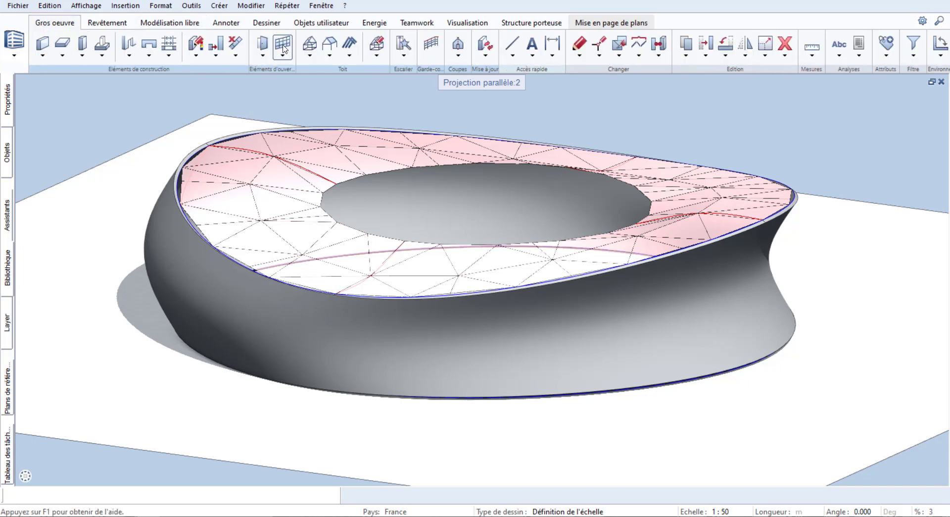
pyautogui.click(283, 46)
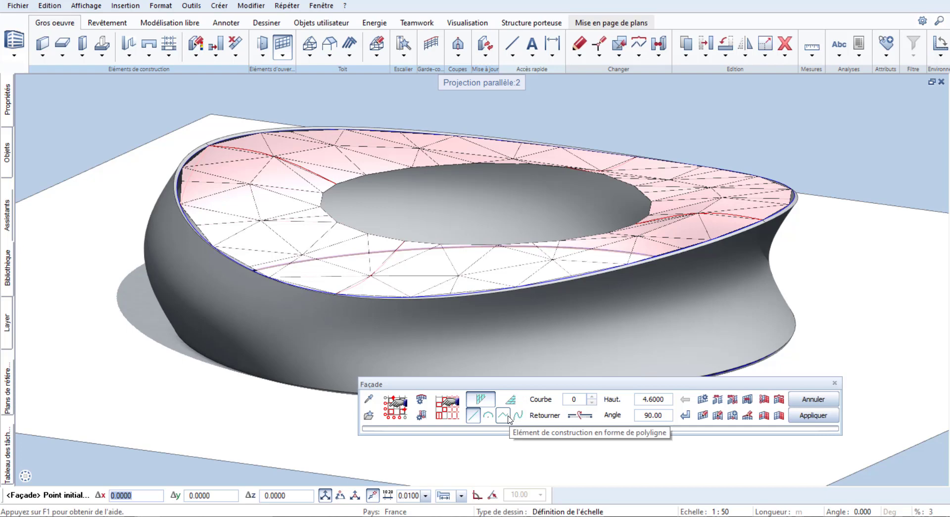
pyautogui.click(369, 414)
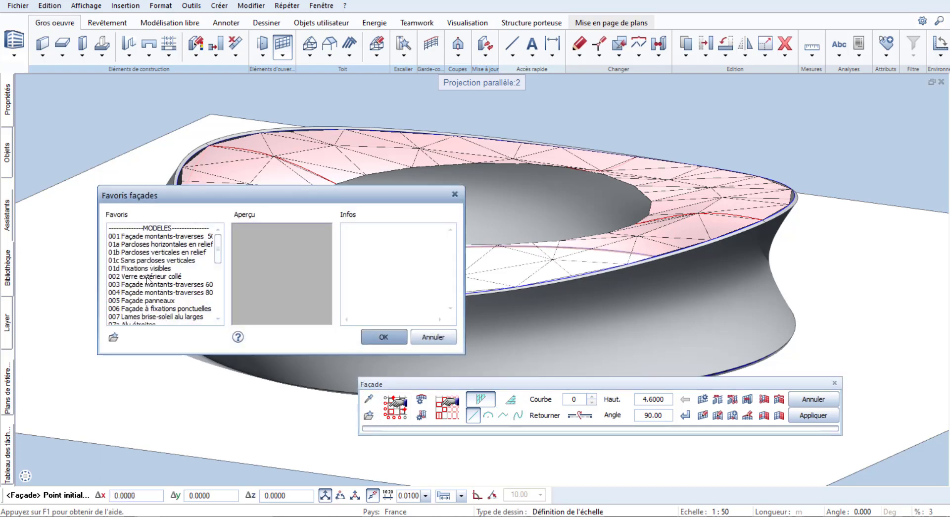
pyautogui.click(155, 309)
pyautogui.click(384, 337)
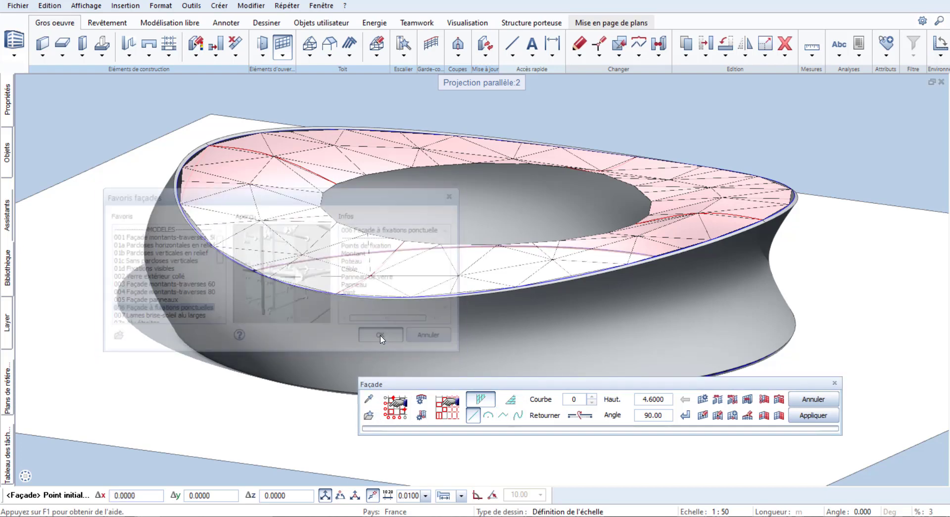
# Base the façade on the triangulated lofted roof surface and delete its two global subdivisions.
pyautogui.click(717, 400)
pyautogui.click(669, 237)
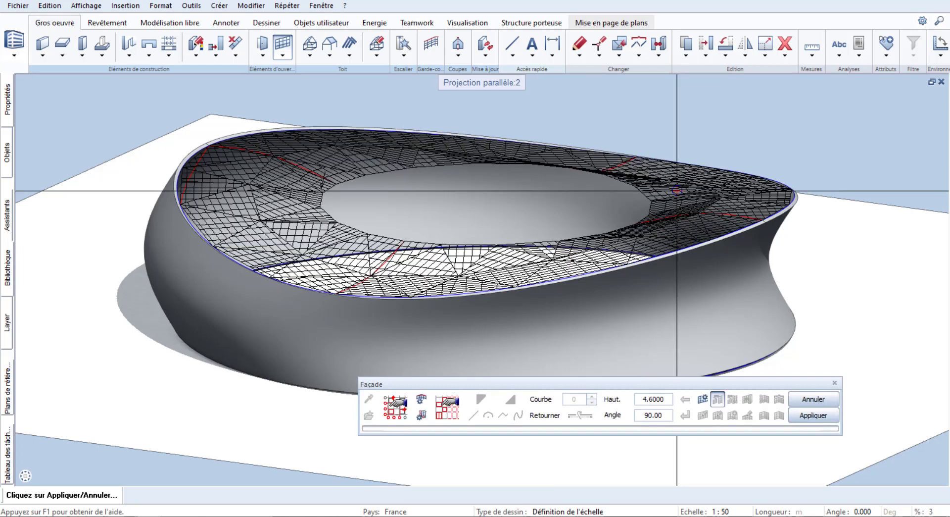
pyautogui.click(422, 416)
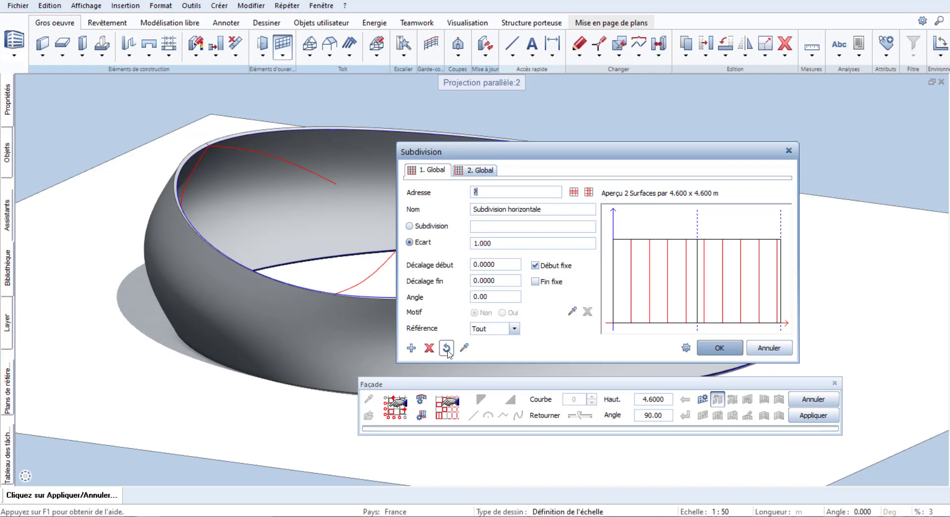
pyautogui.click(429, 348)
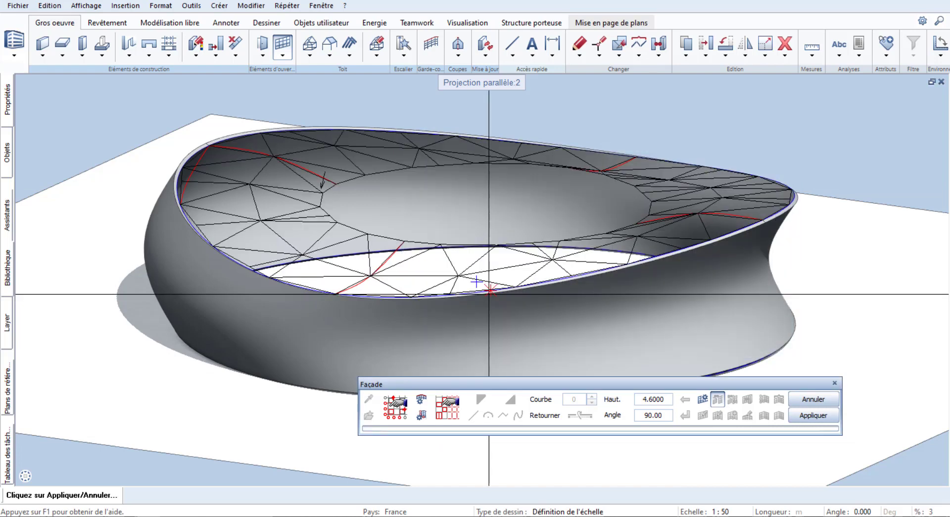
# Generate the point-fixed façade on the roof triangles, flip it to the opposite side of the surface and apply it.
pyautogui.click(813, 414)
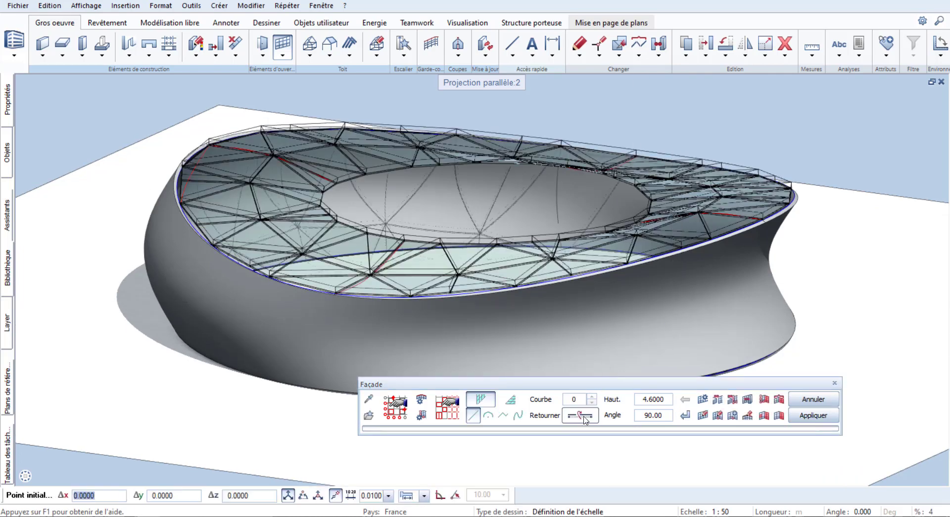
pyautogui.click(814, 414)
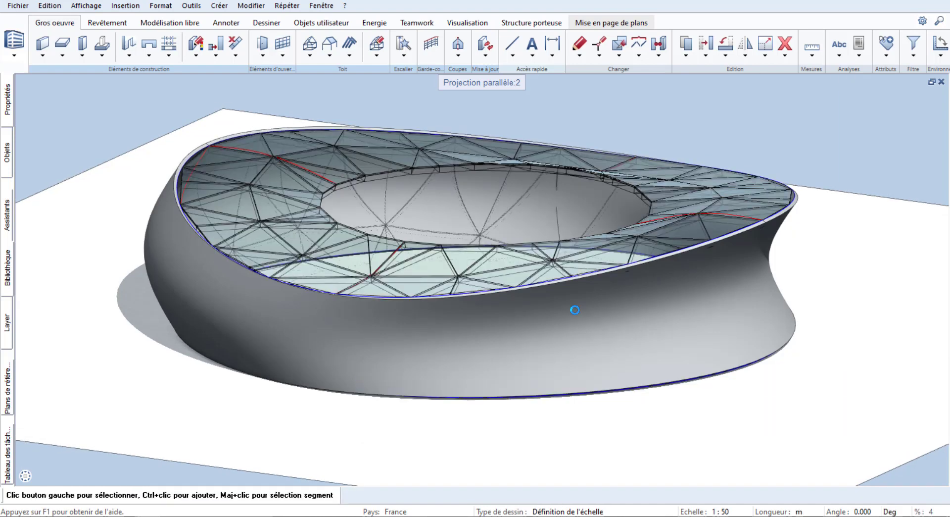
pyautogui.moveTo(418, 193); pyautogui.dragTo(433, 187)
pyautogui.scroll(5, 433, 189)
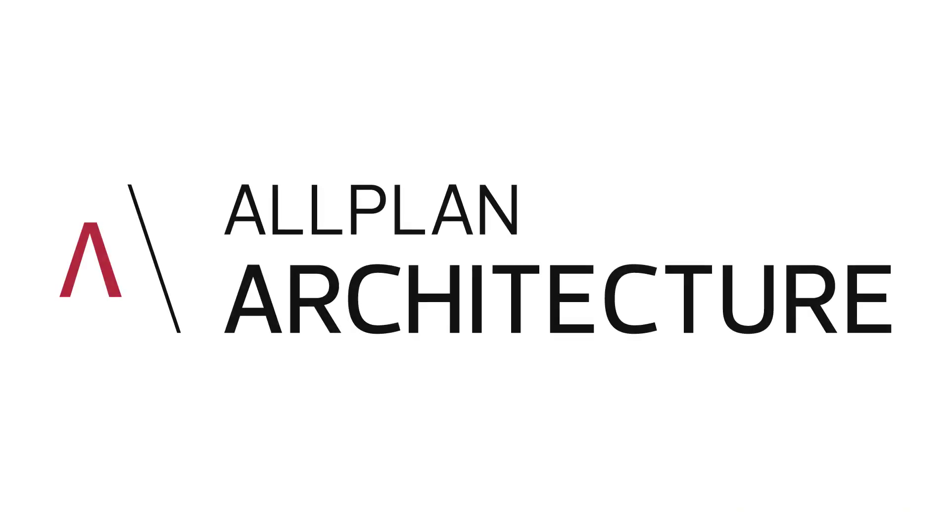